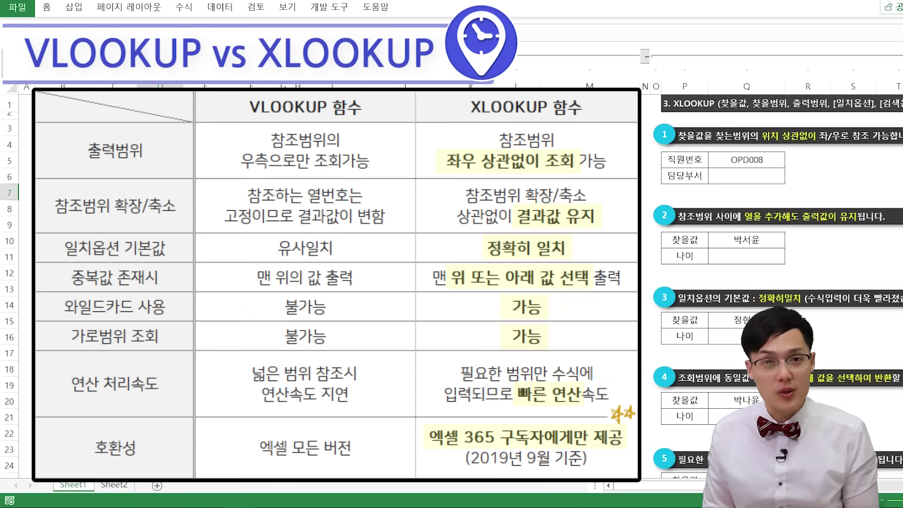
# Check the Office account and version details from the File menu
pyautogui.click(252, 256)
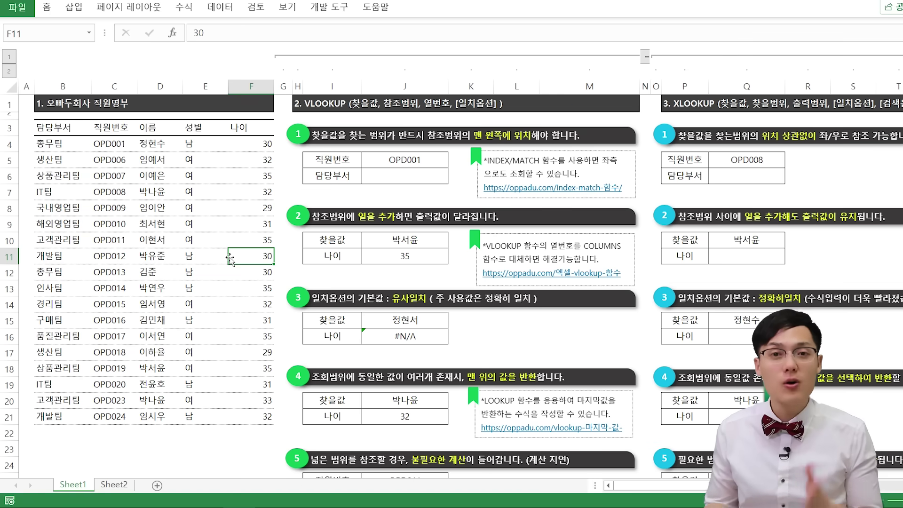
pyautogui.click(17, 7)
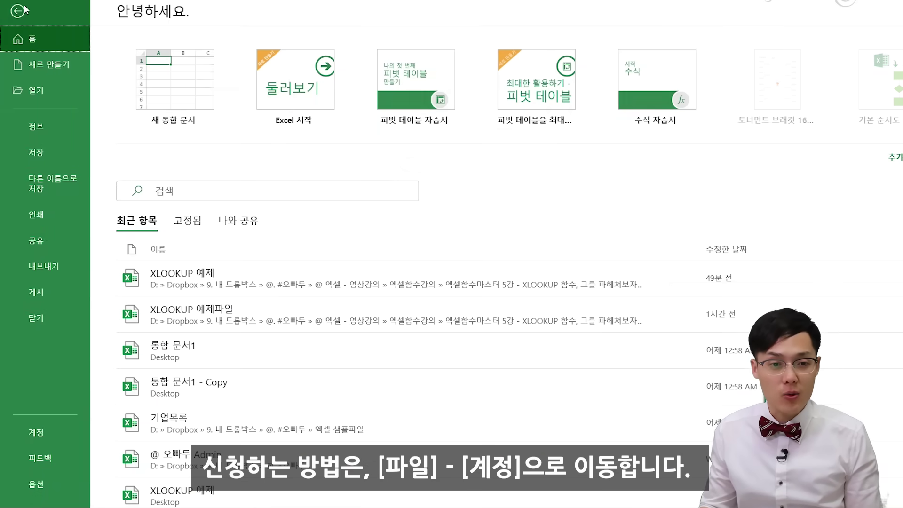
pyautogui.click(36, 432)
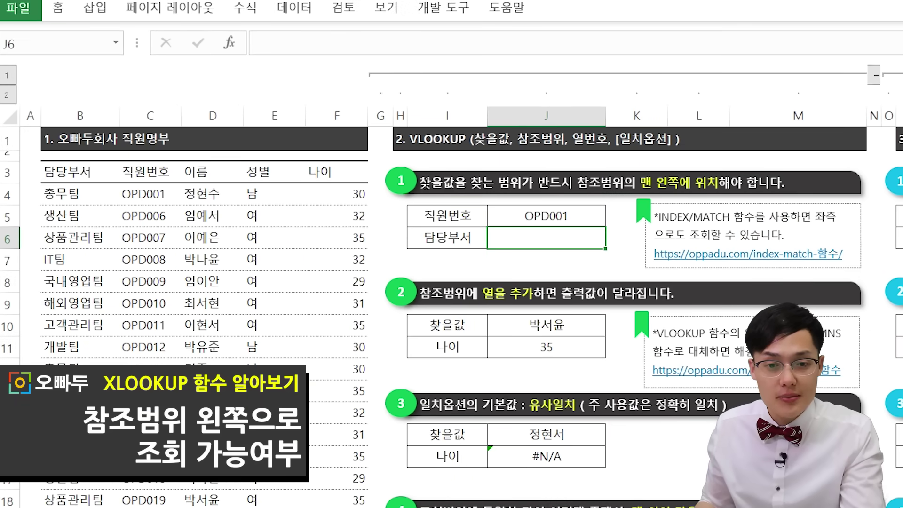
# Mark the 직원번호 input and 담당부서 output rows, showing 담당부서 sits left of 직원번호
pyautogui.click(576, 182)
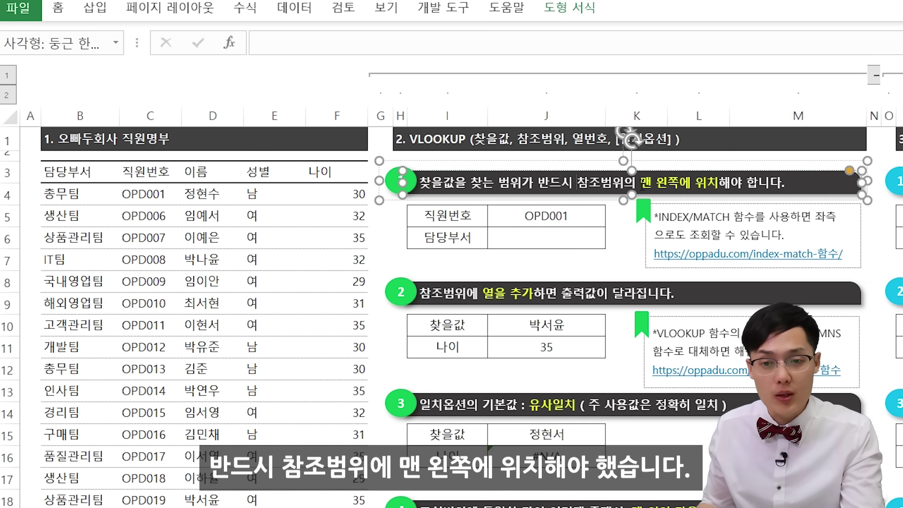
pyautogui.press('Escape')
pyautogui.press('Escape')
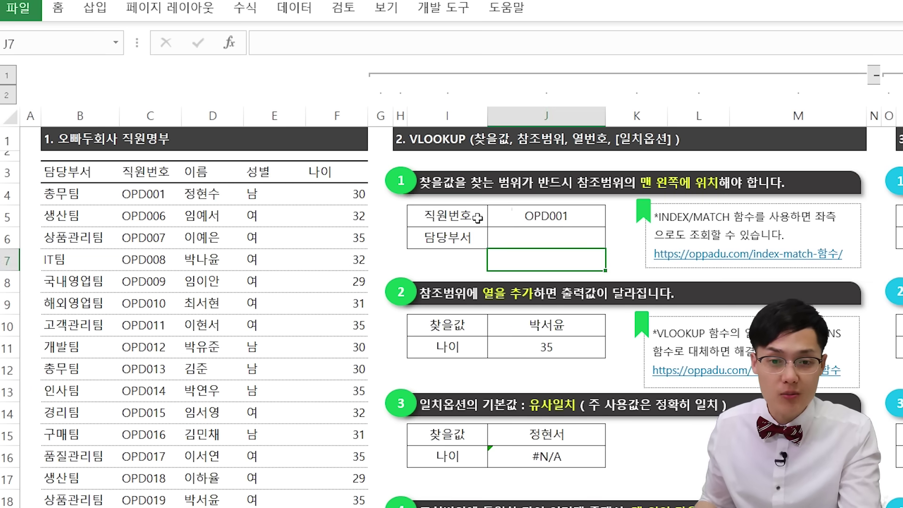
pyautogui.moveTo(476, 214); pyautogui.dragTo(504, 222)
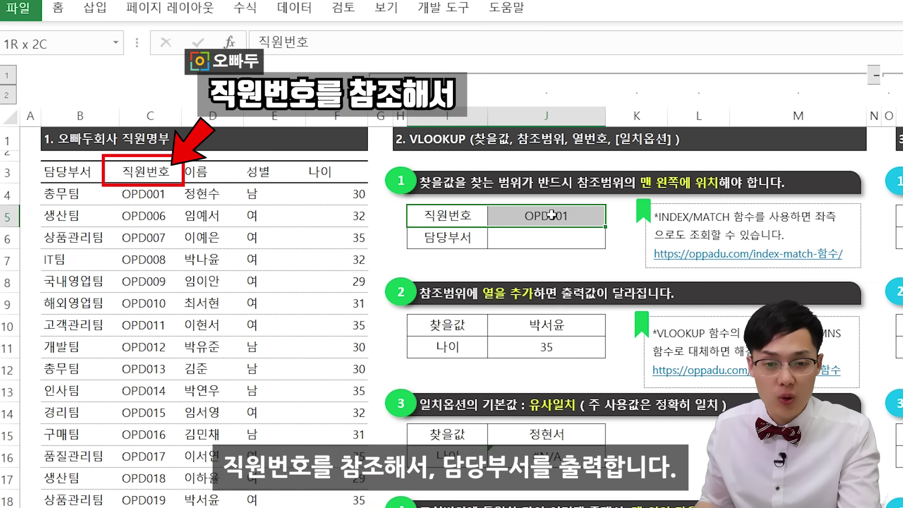
pyautogui.click(450, 239)
pyautogui.moveTo(451, 238); pyautogui.dragTo(537, 236)
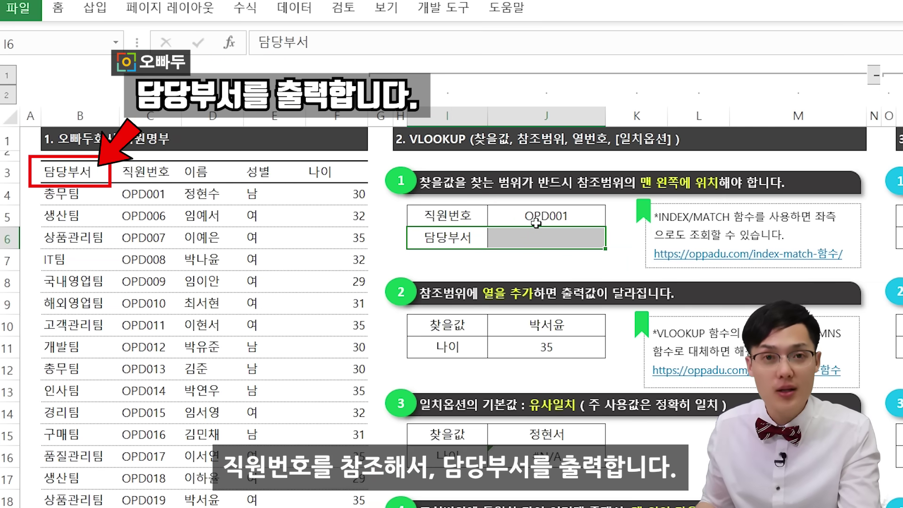
pyautogui.moveTo(61, 170); pyautogui.dragTo(81, 368)
pyautogui.moveTo(152, 172); pyautogui.dragTo(141, 326)
pyautogui.moveTo(70, 172); pyautogui.dragTo(69, 328)
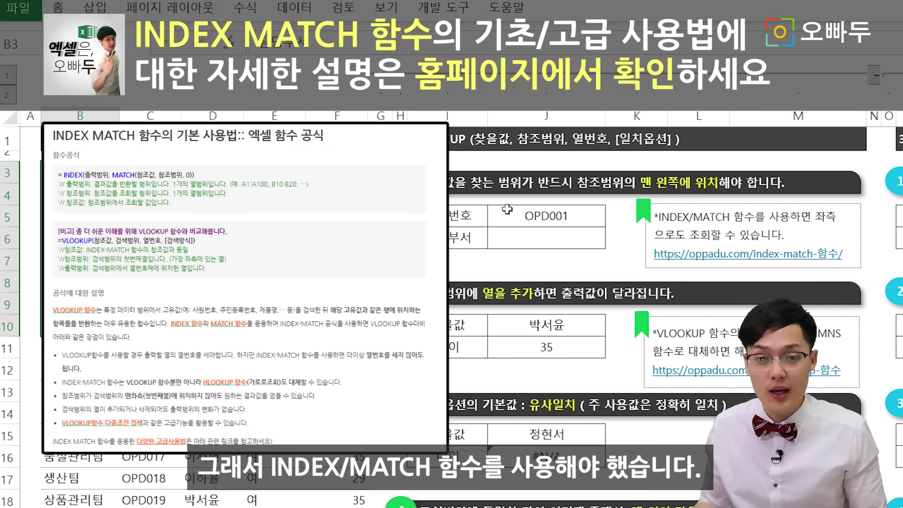
# Enter =VLOOKUP(J5,C3:F21,-1,0) in the 담당부서 cell, which returns #VALUE!
pyautogui.click(527, 238)
pyautogui.write('=VLL')
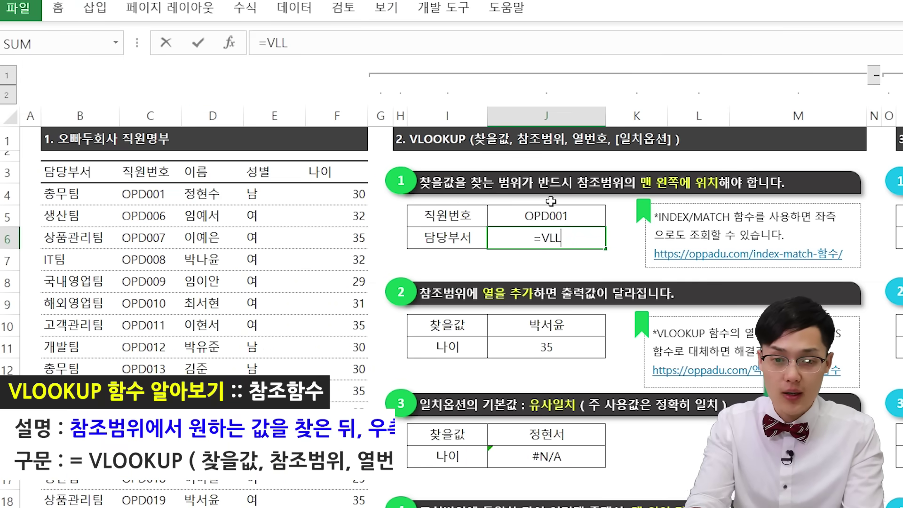
pyautogui.press('BackSpace')
pyautogui.write('OOKUP(')
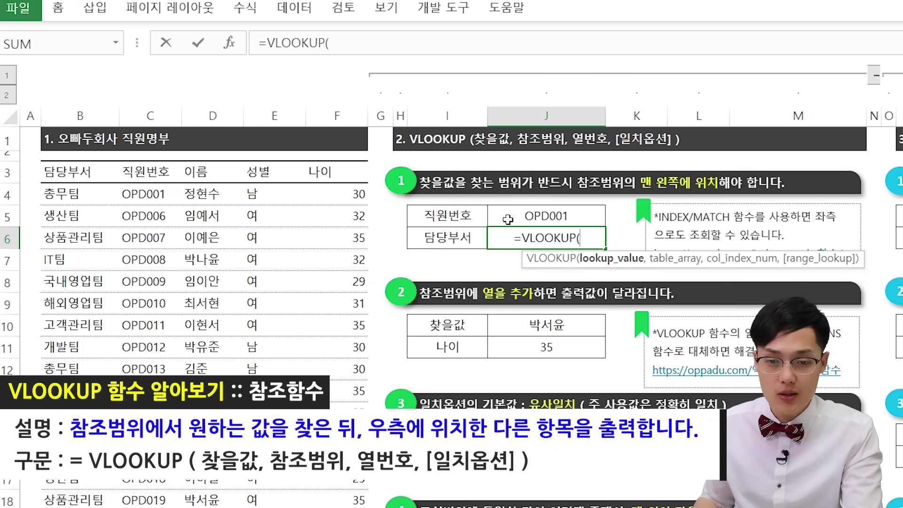
pyautogui.click(507, 220)
pyautogui.write(',')
pyautogui.moveTo(143, 171); pyautogui.dragTo(360, 507)
pyautogui.write(',')
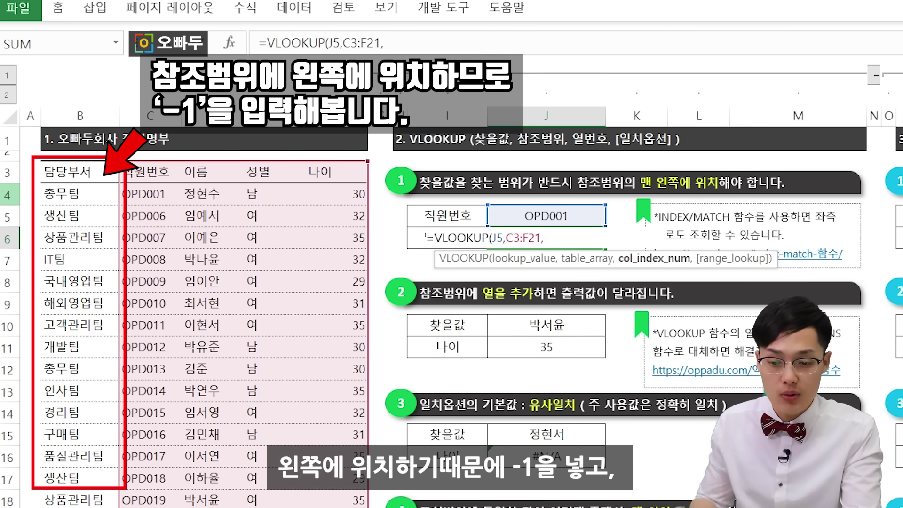
pyautogui.write('-1,0)')
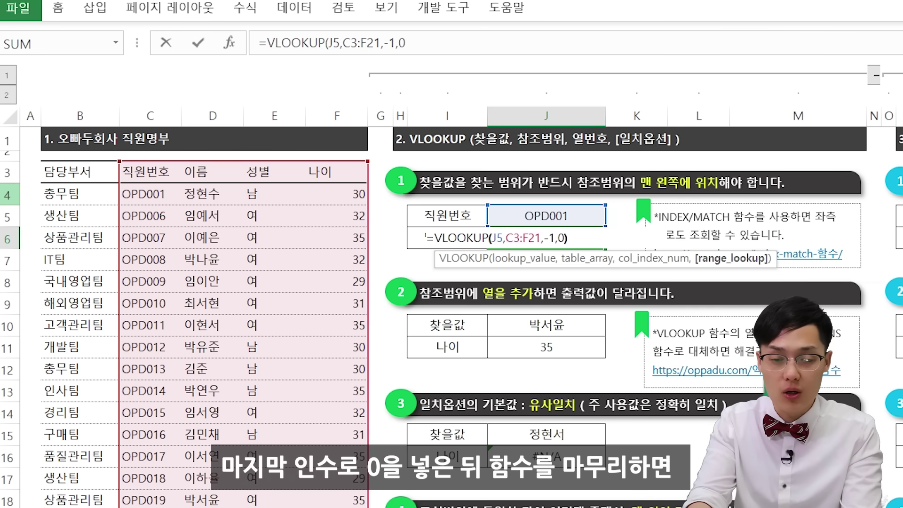
pyautogui.press('Return')
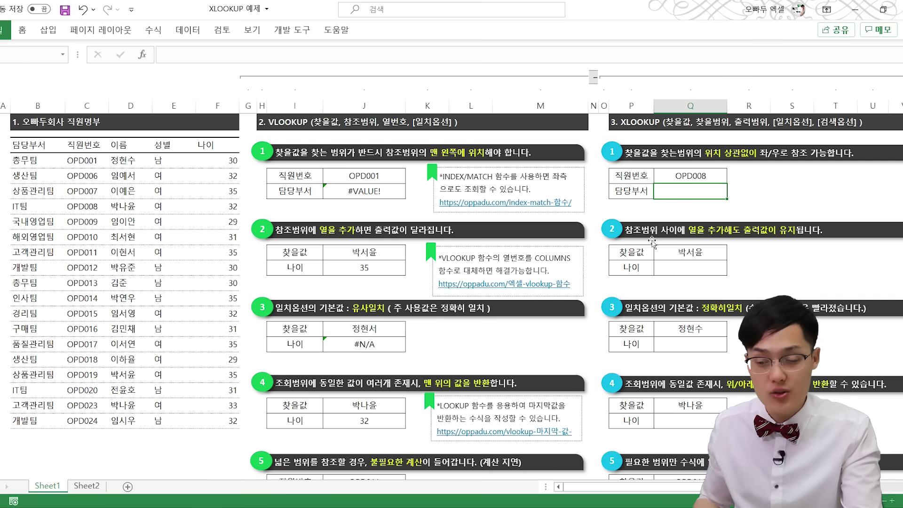
# Enter =XLOOKUP(Q5,C:C,B:B) to return the department IT팀 for OPD008
pyautogui.write('XLOOKUP(')
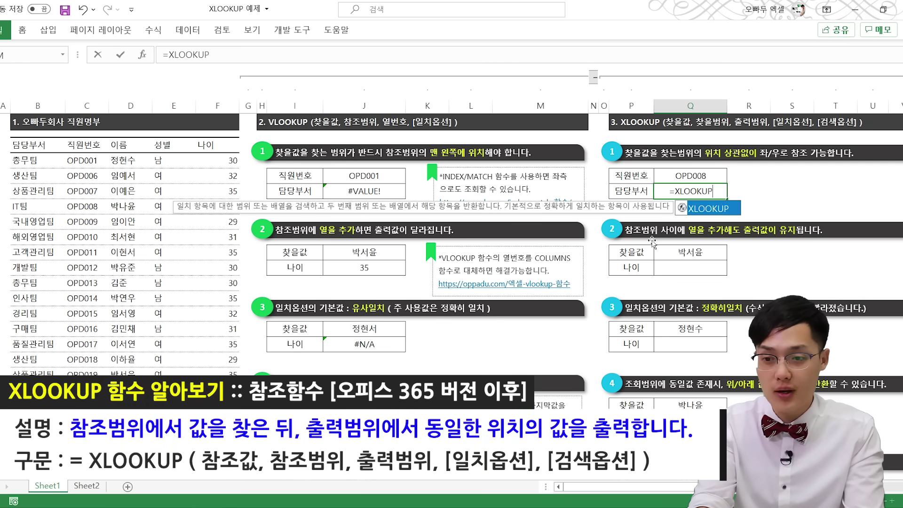
pyautogui.click(661, 179)
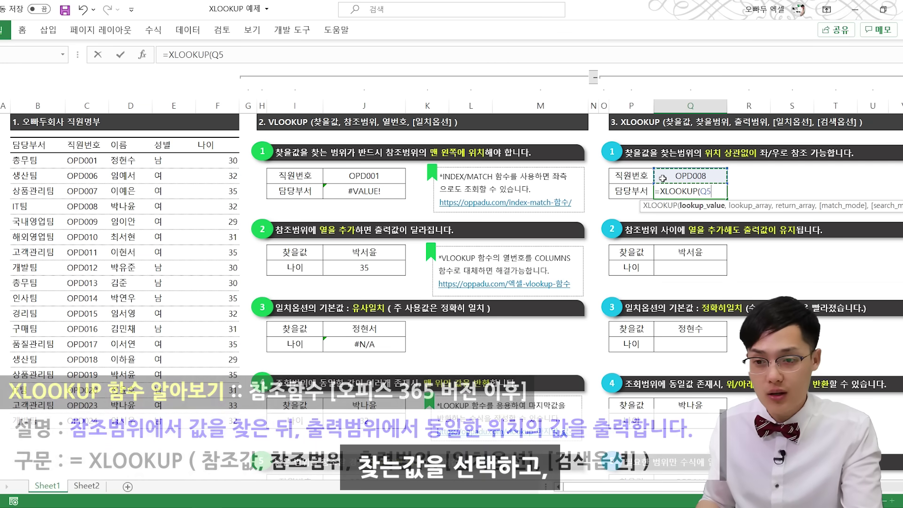
pyautogui.write(',')
pyautogui.click(75, 108)
pyautogui.write(',')
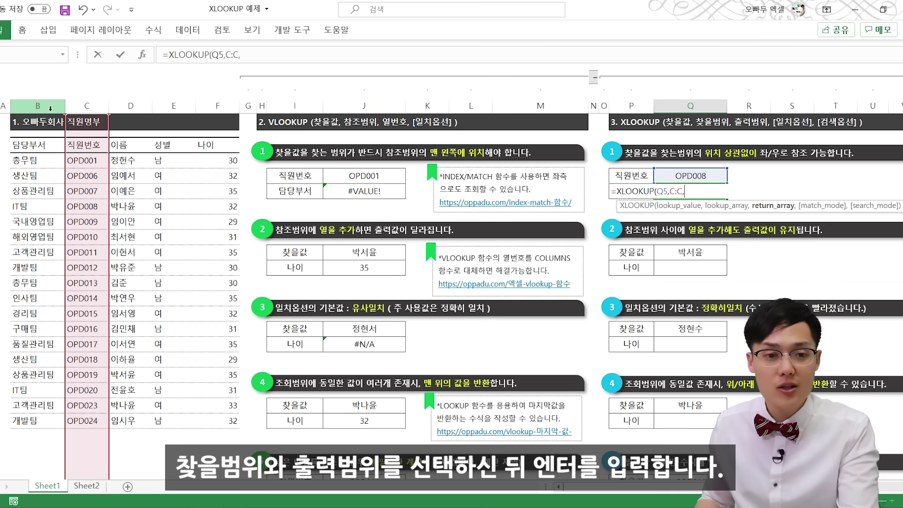
pyautogui.click(49, 108)
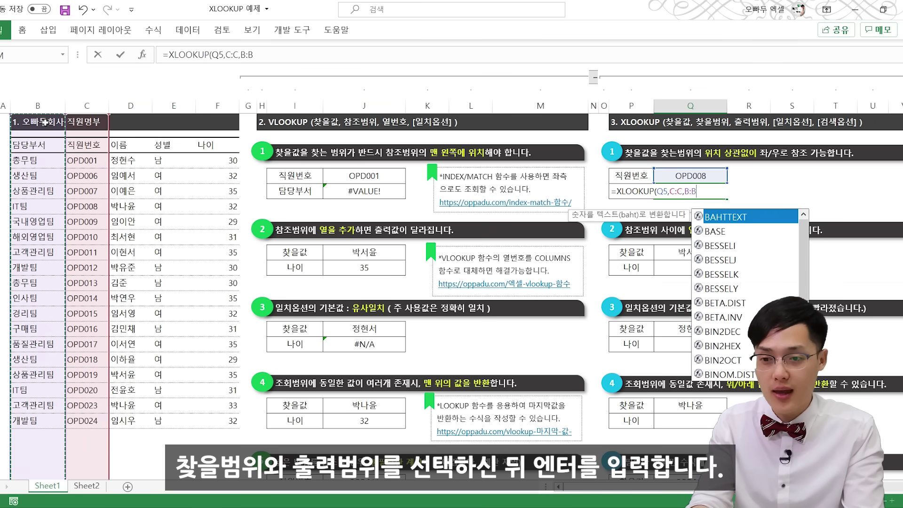
pyautogui.press('Return')
# Change the 직원번호 to OPD007 so the XLOOKUP returns 상품관리팀
pyautogui.click(710, 178)
pyautogui.click(671, 191)
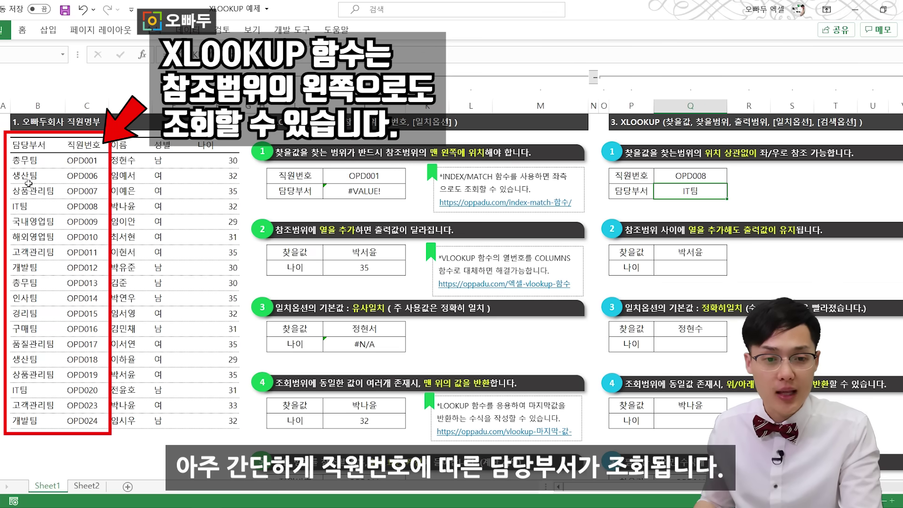
pyautogui.click(697, 178)
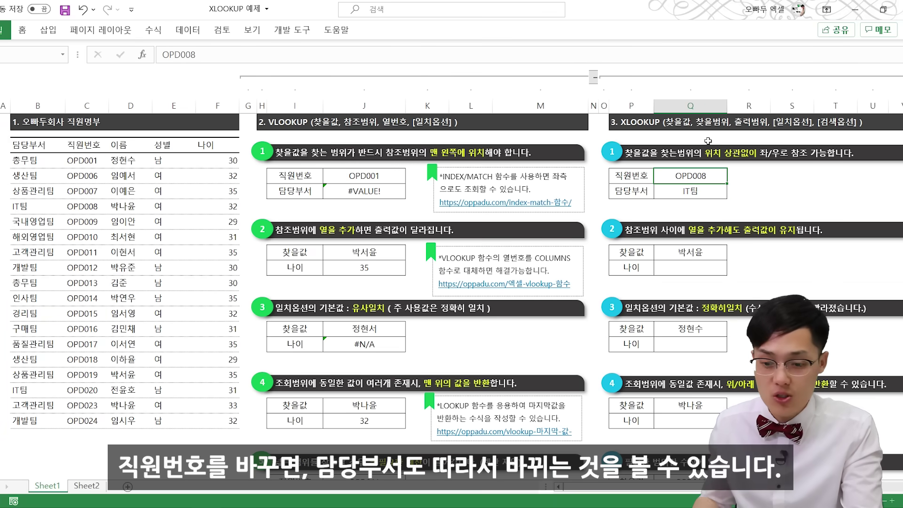
pyautogui.write('OPD007')
pyautogui.press('Return')
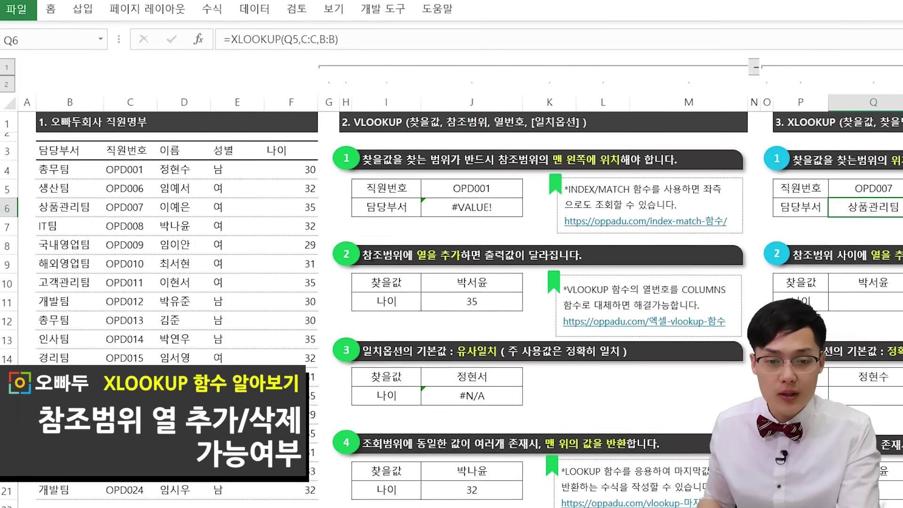
# Inspect the section 2 age VLOOKUP and its D:F lookup range
pyautogui.moveTo(363, 255); pyautogui.dragTo(482, 255)
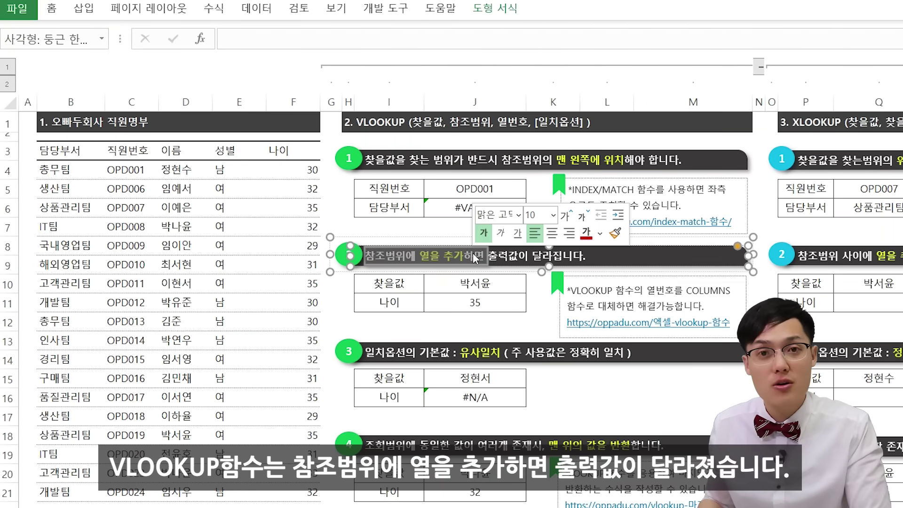
pyautogui.click(470, 303)
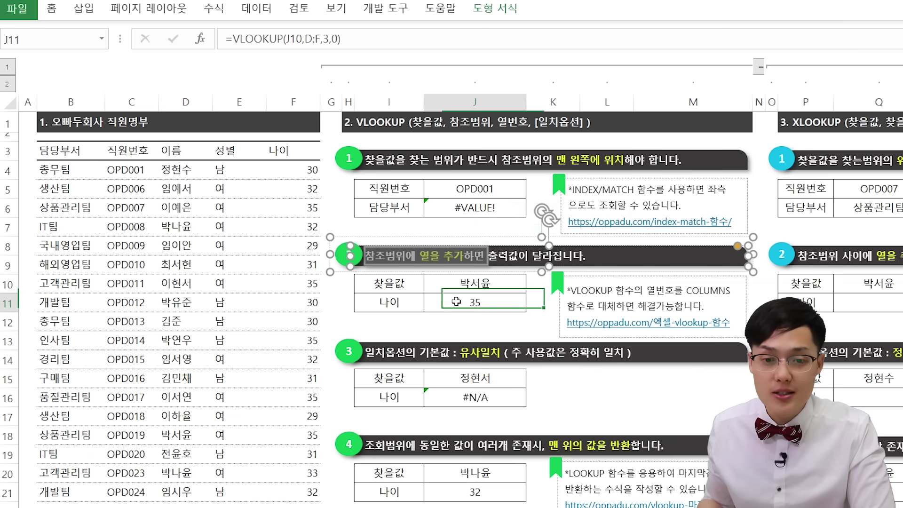
pyautogui.click(284, 38)
pyautogui.moveTo(304, 38); pyautogui.dragTo(321, 38)
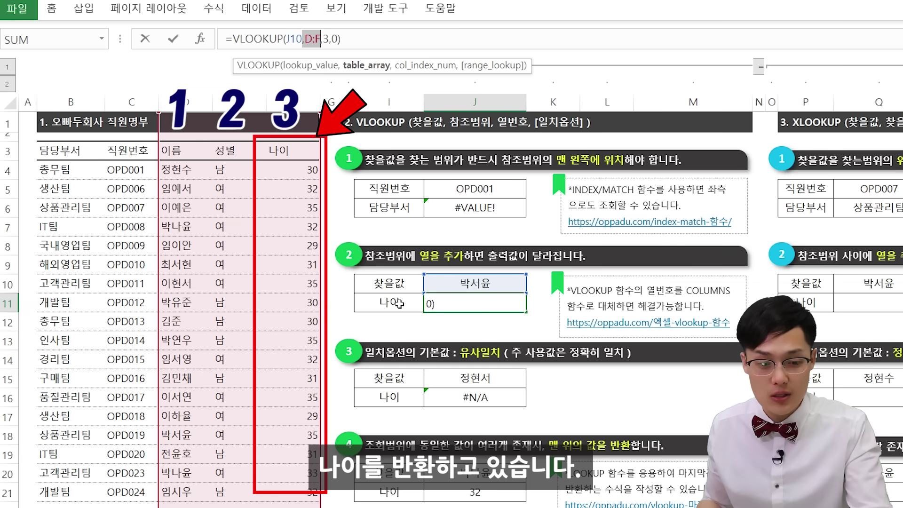
pyautogui.hotkey('ctrl', 'Return')
# Insert a blank column before 나이, so the age VLOOKUP now returns 0
pyautogui.click(293, 102)
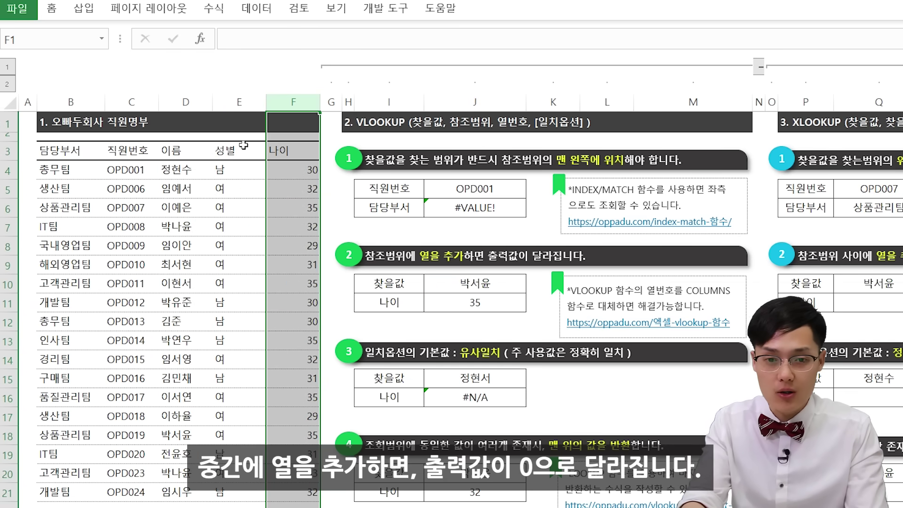
pyautogui.hotkey('ctrl', 'shift', '+')
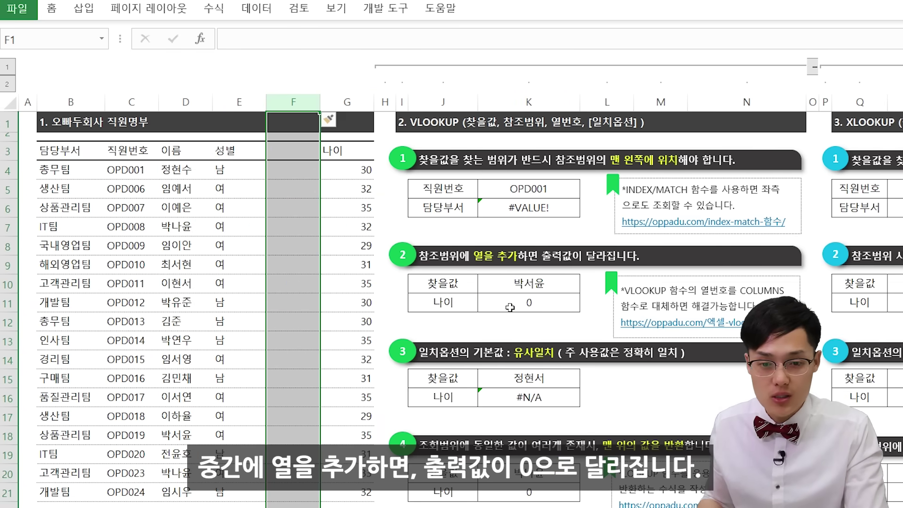
pyautogui.click(529, 299)
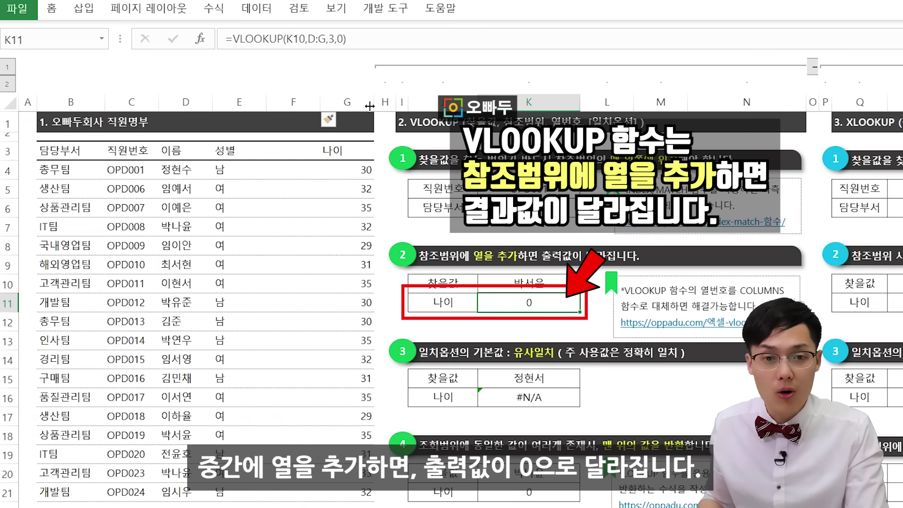
pyautogui.click(331, 40)
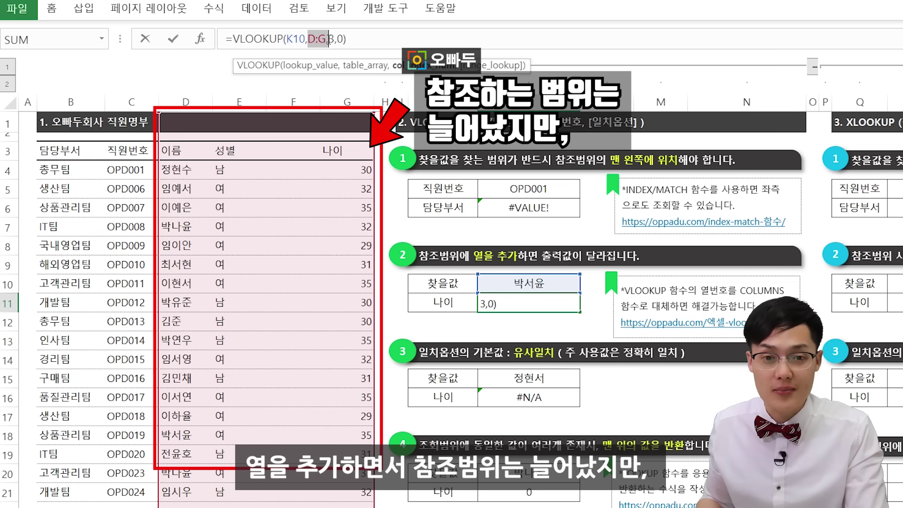
pyautogui.click(331, 40)
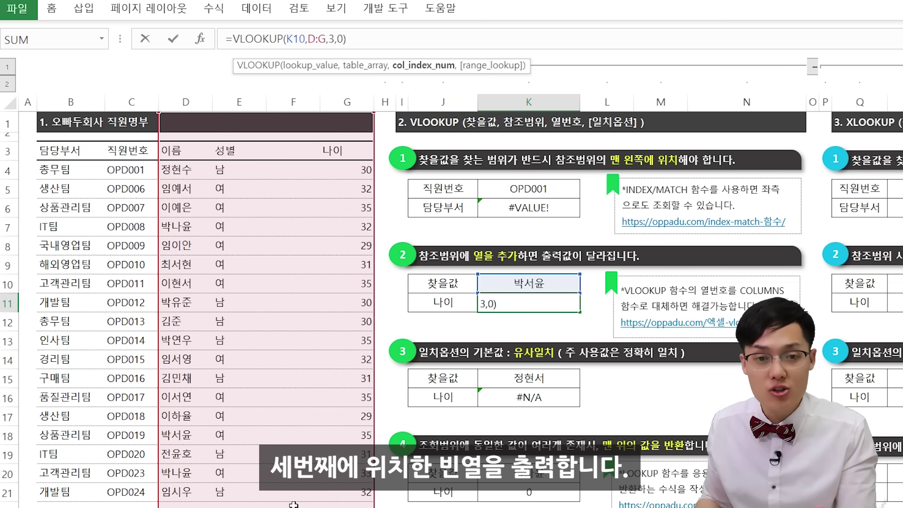
pyautogui.hotkey('ctrl', 'Return')
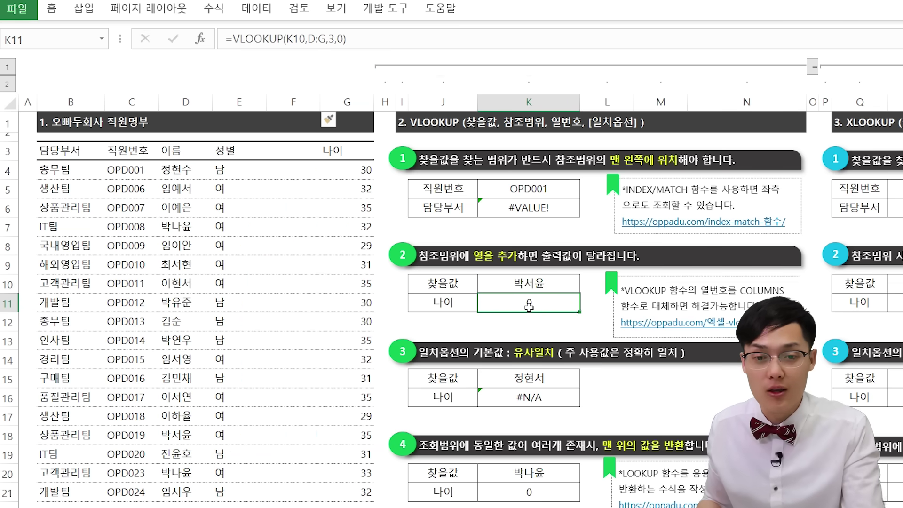
# Delete the empty column F and the 성별 column, leaving the age result at #REF!
pyautogui.click(293, 103)
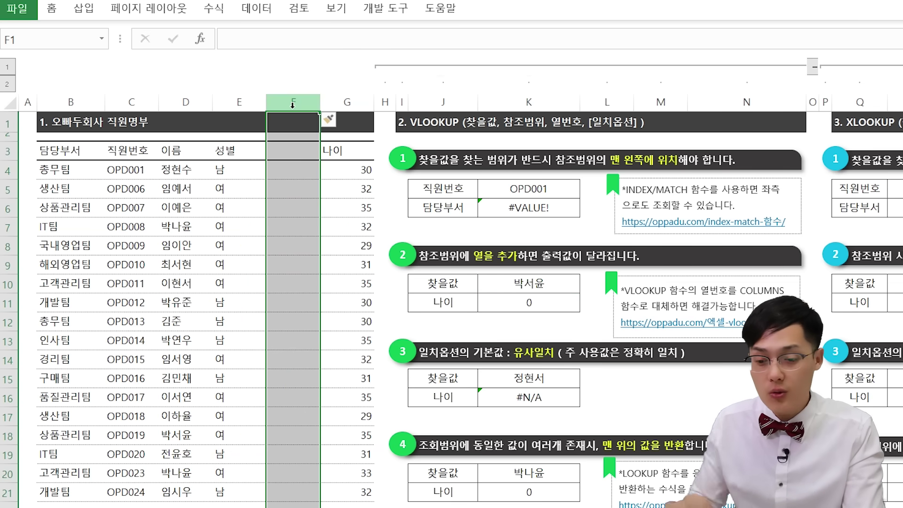
pyautogui.hotkey('ctrl', '-')
pyautogui.click(239, 102)
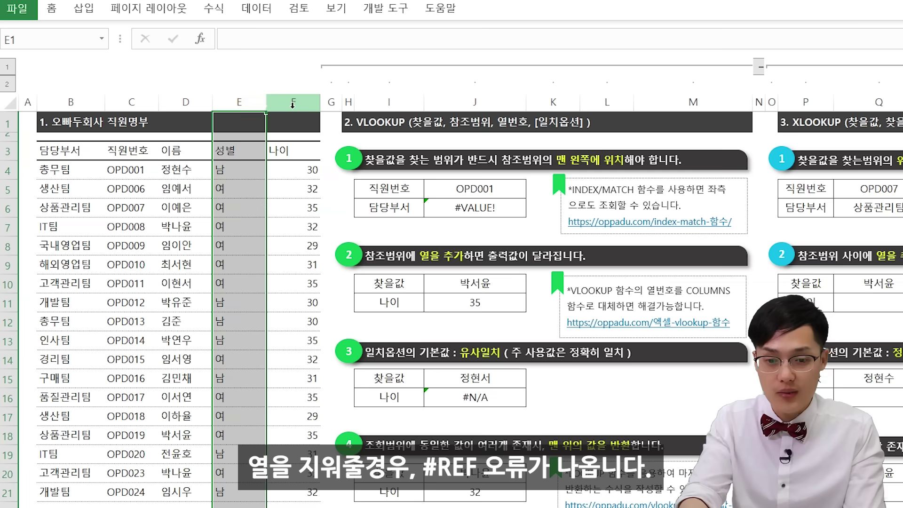
pyautogui.hotkey('ctrl', '-')
pyautogui.click(398, 305)
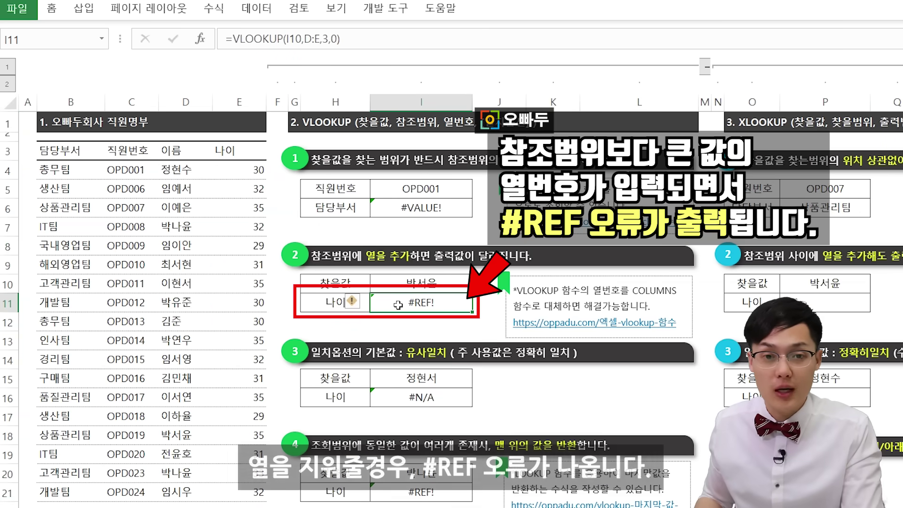
# Restore the 성별 column and enter =XLOOKUP(Q10,D:D,F:F) for the age, returning 35
pyautogui.hotkey('ctrl', 'z')
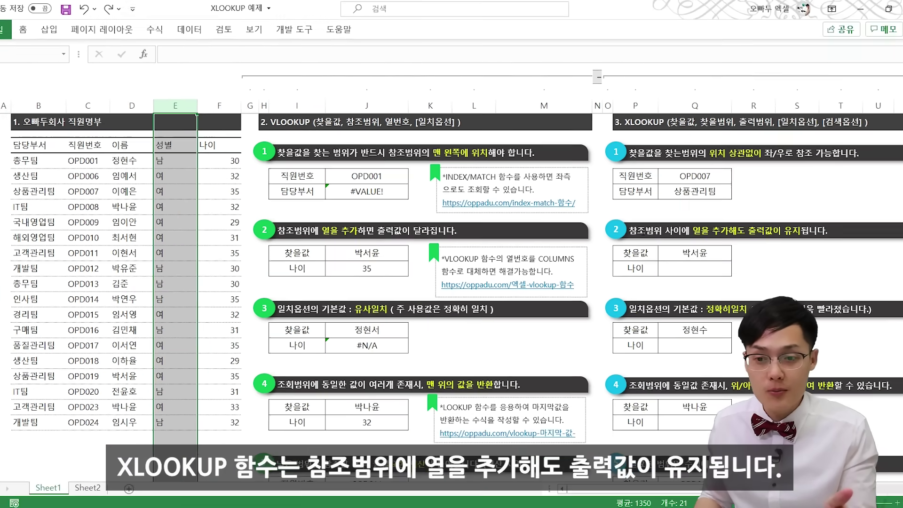
pyautogui.moveTo(666, 231); pyautogui.dragTo(760, 231)
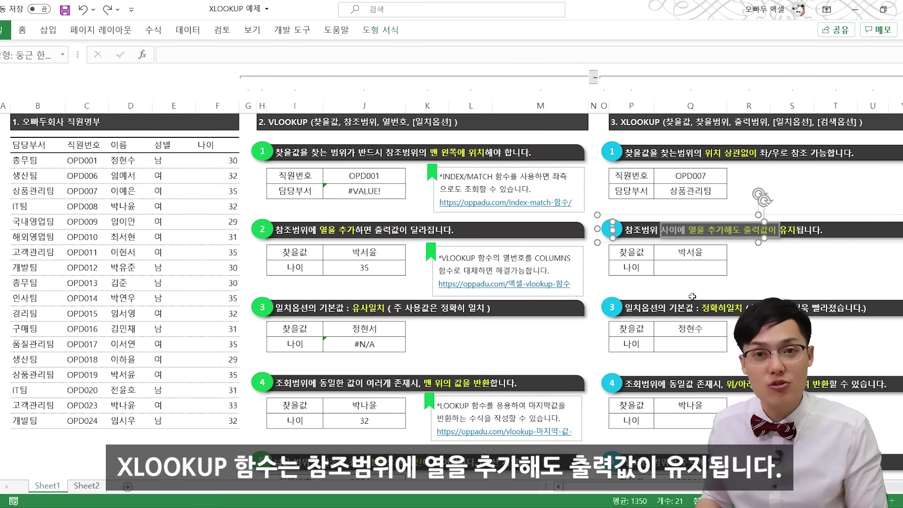
pyautogui.click(690, 269)
pyautogui.write('=XLOOKUP(')
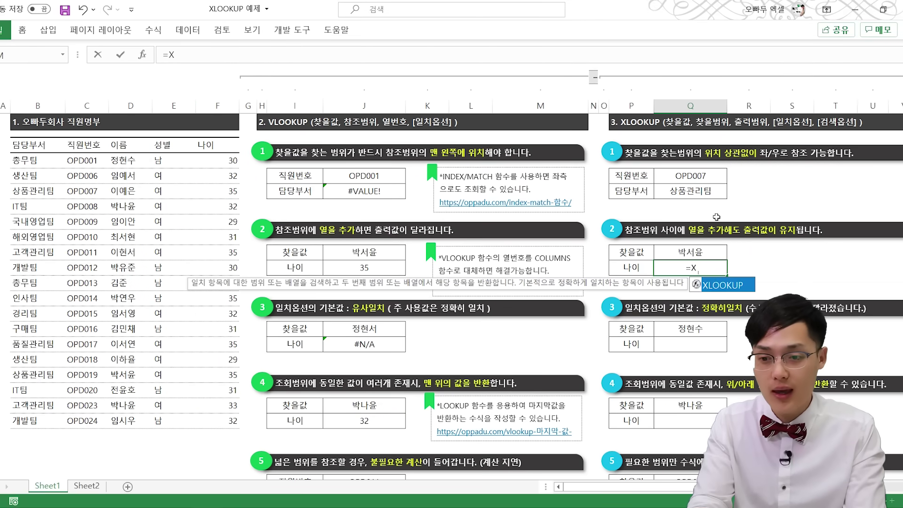
pyautogui.click(680, 250)
pyautogui.write(',D:I')
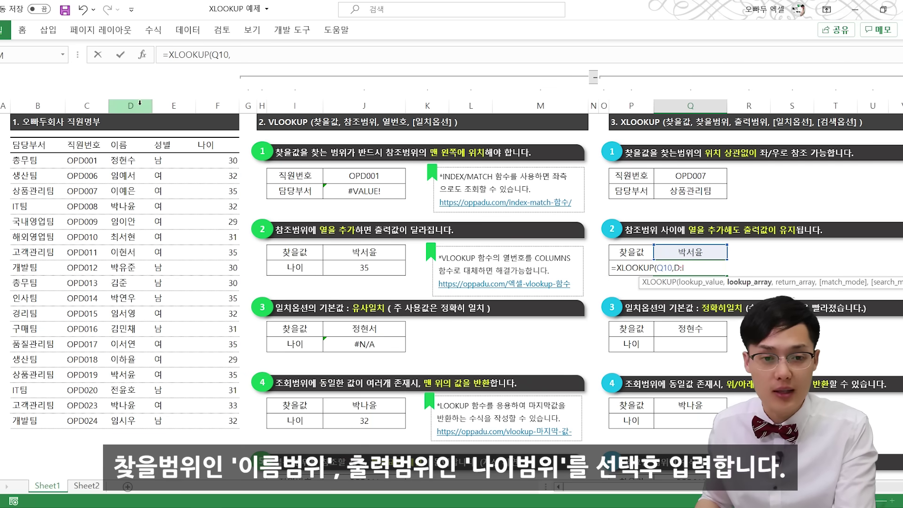
pyautogui.click(145, 107)
pyautogui.write(',')
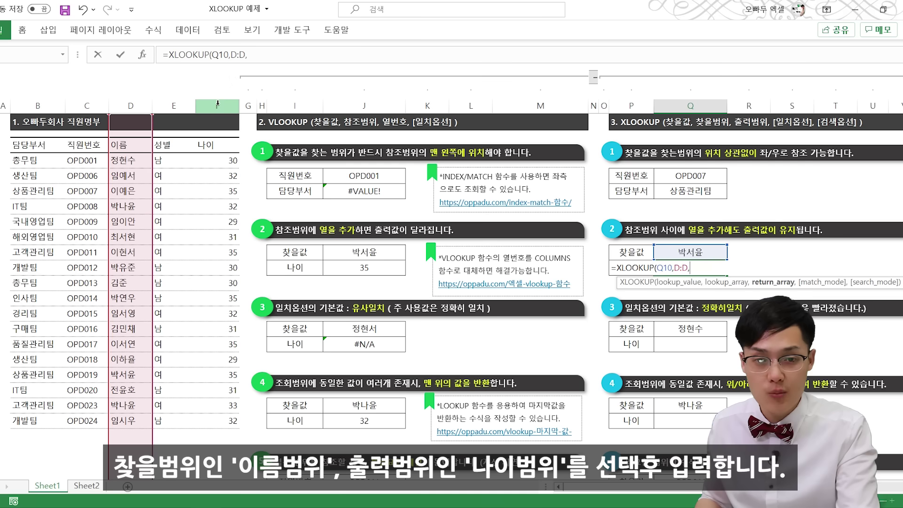
pyautogui.click(218, 105)
pyautogui.press('Return')
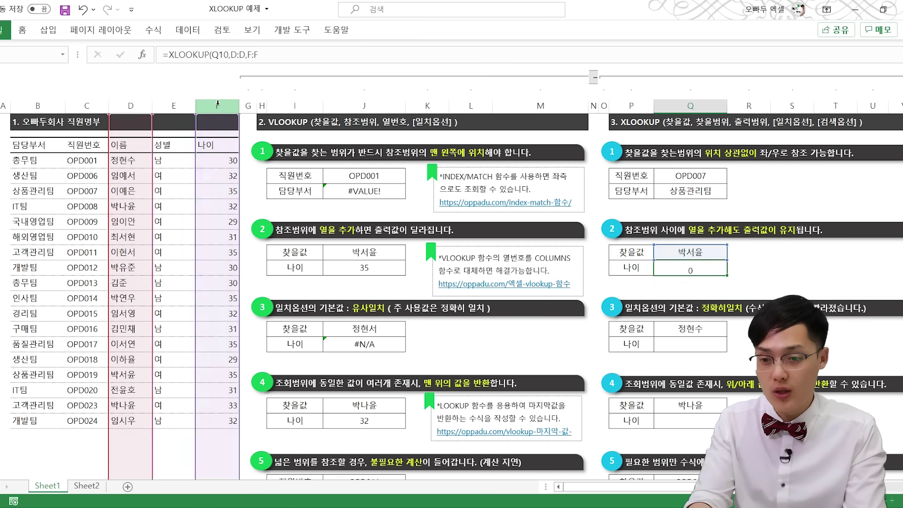
# Insert a blank column at E; the XLOOKUP age still shows 35
pyautogui.click(162, 100)
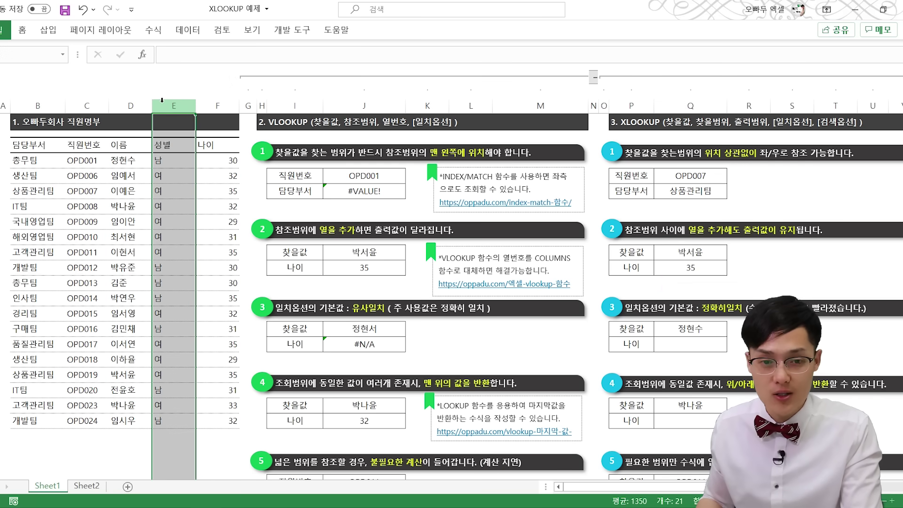
pyautogui.hotkey('ctrl', '+')
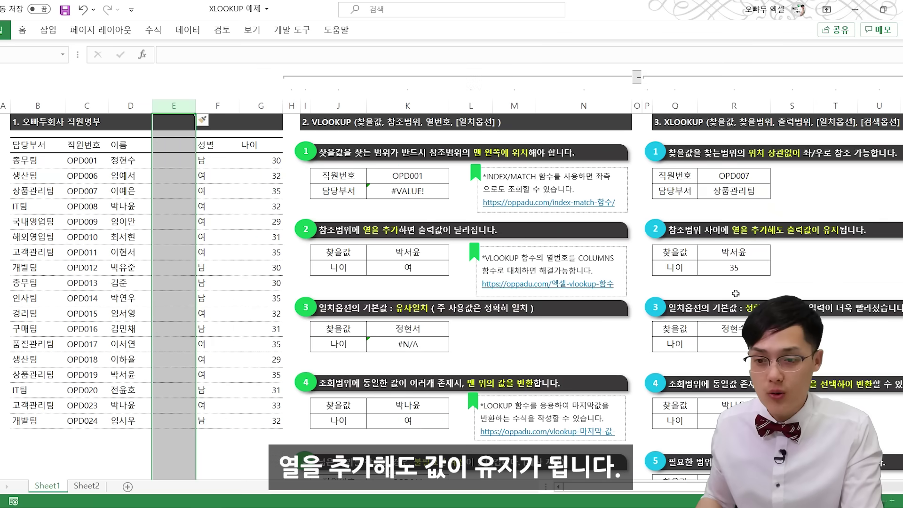
pyautogui.click(726, 274)
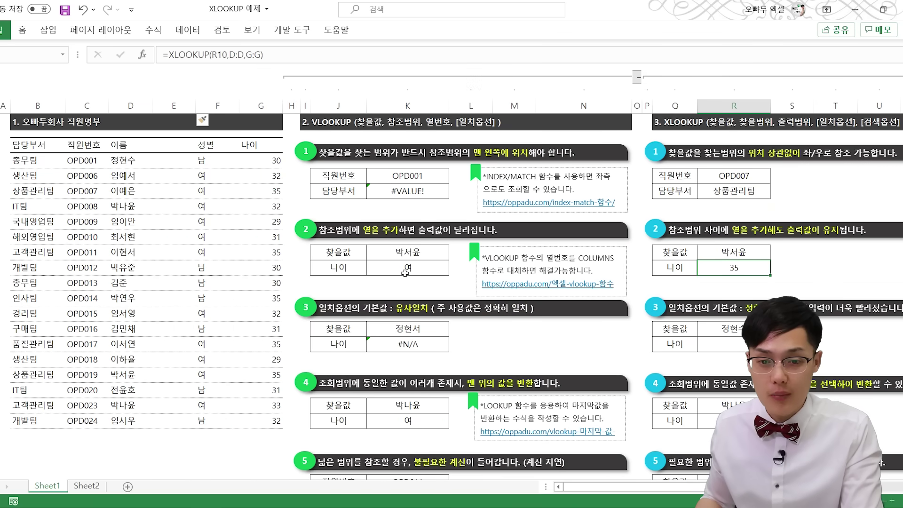
# Delete column E to compare VLOOKUP's #REF! with XLOOKUP's 35, then undo the deletion
pyautogui.click(408, 267)
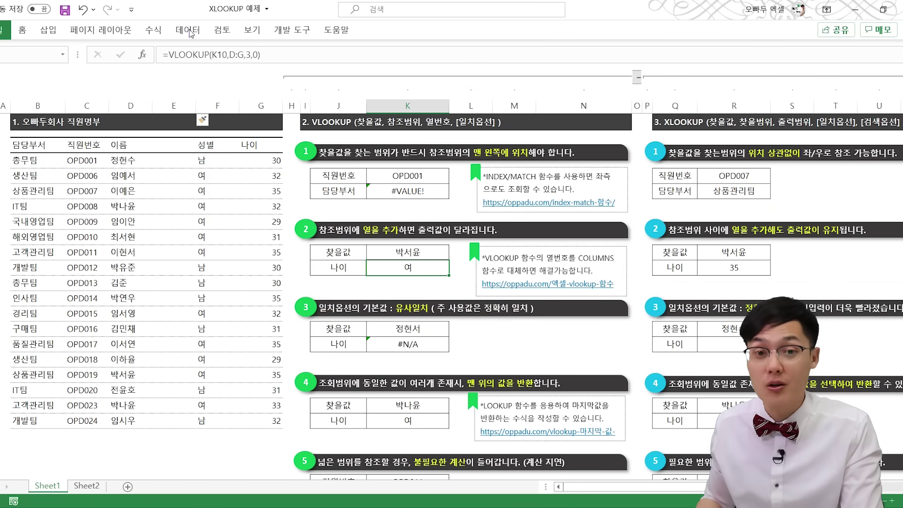
pyautogui.click(179, 104)
pyautogui.hotkey('ctrl', '-')
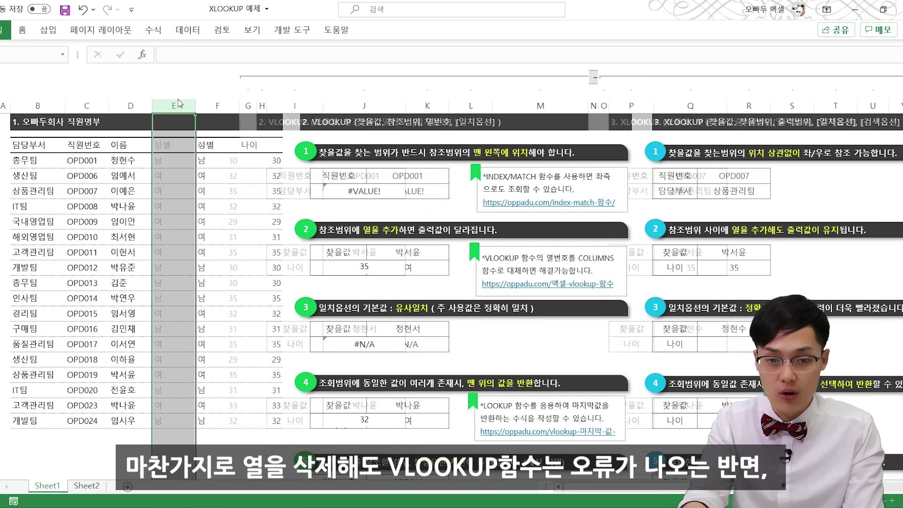
pyautogui.click(322, 263)
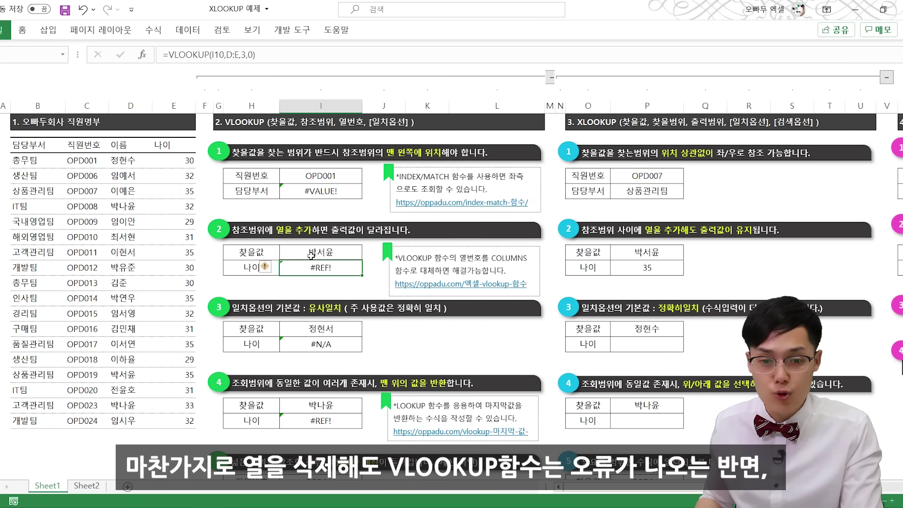
pyautogui.click(671, 265)
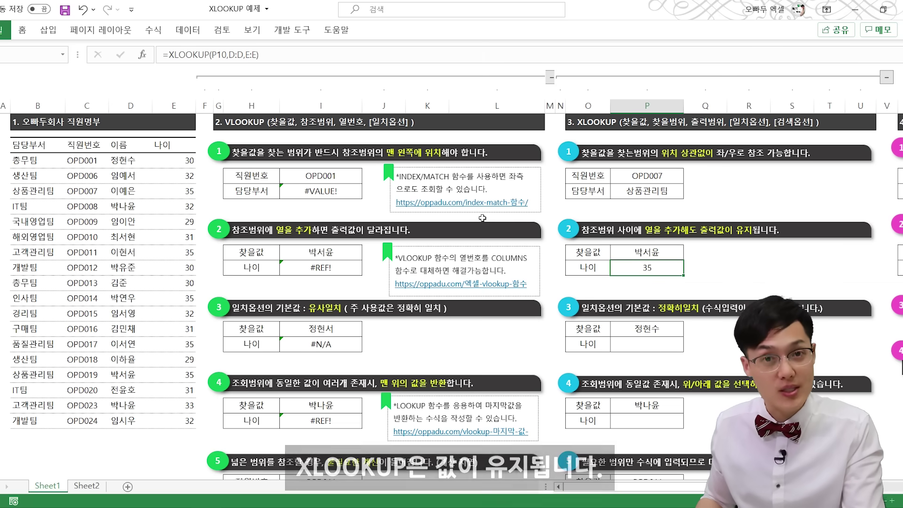
pyautogui.hotkey('ctrl', 'z')
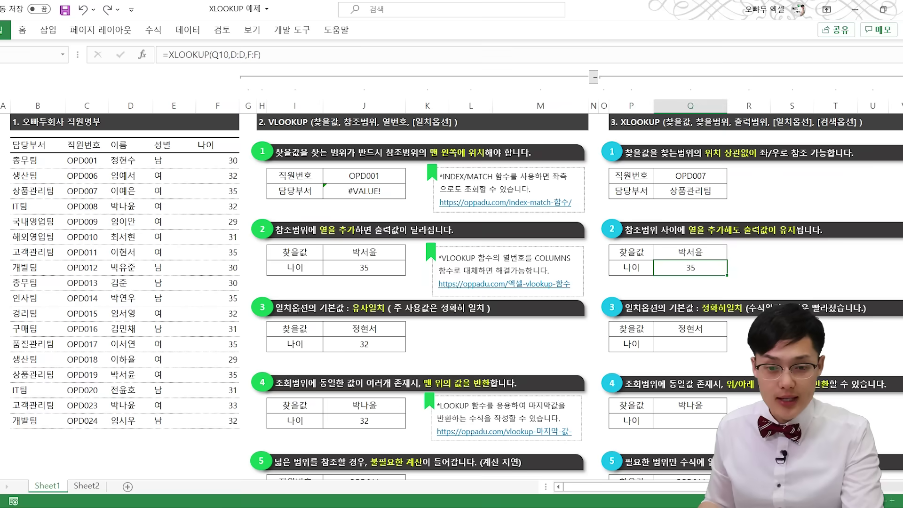
pyautogui.click(329, 308)
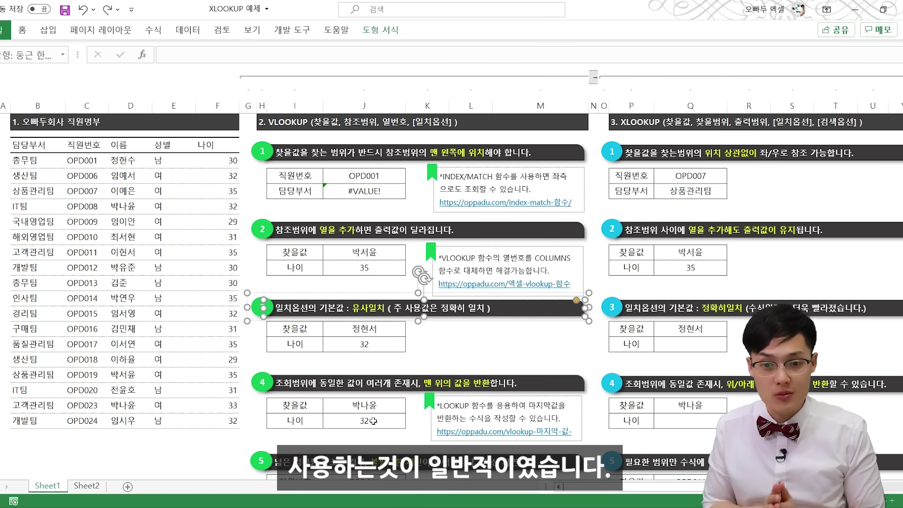
# Try the J16 VLOOKUP with and without a trailing match argument
pyautogui.click(364, 344)
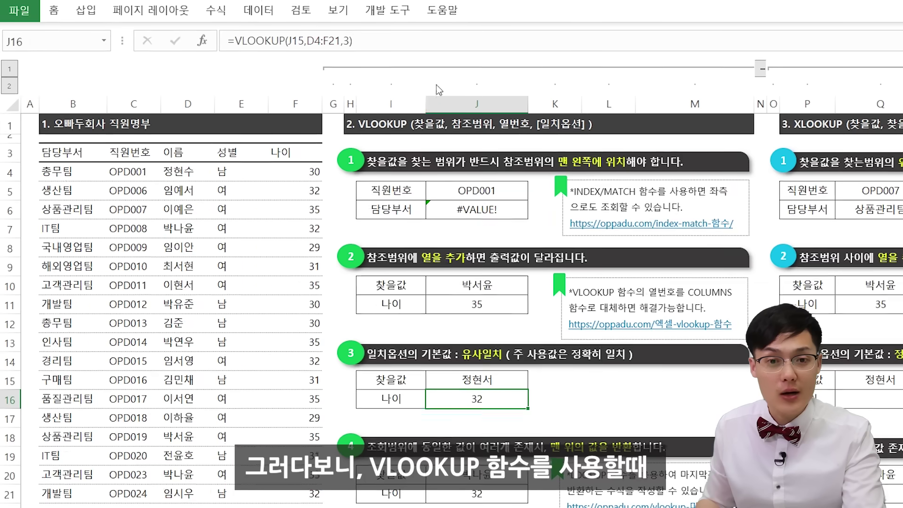
pyautogui.click(353, 44)
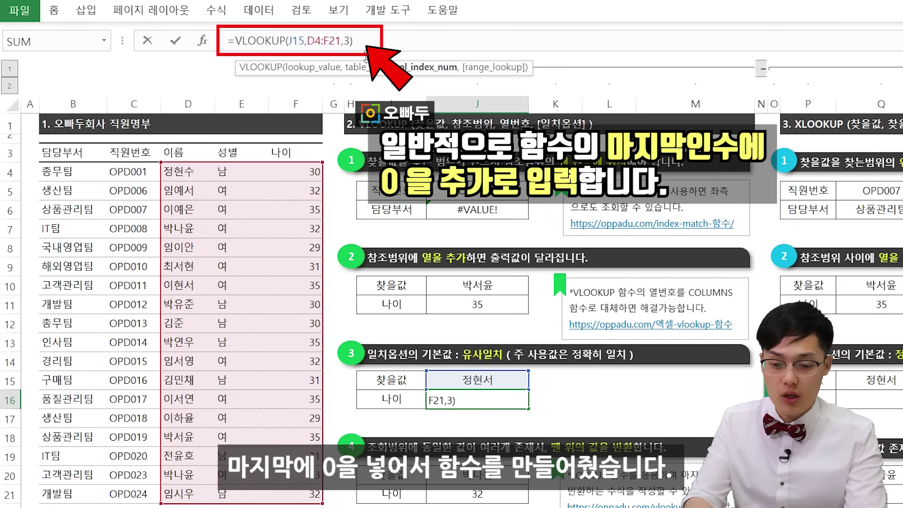
pyautogui.write(',0')
pyautogui.press('Return')
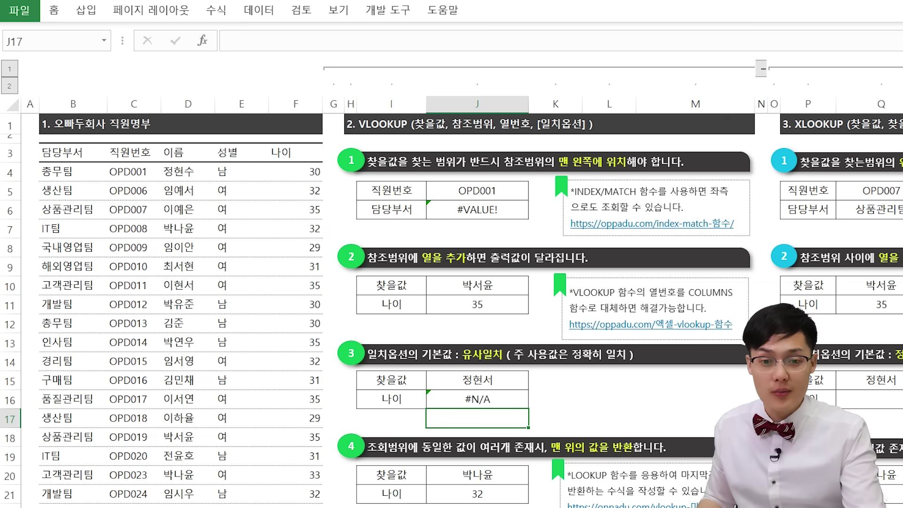
pyautogui.click(477, 399)
pyautogui.click(358, 32)
pyautogui.press('BackSpace')
pyautogui.press('BackSpace')
pyautogui.press('Return')
# Compare the J15 name with names in D4:D21, then add a 0 match argument to J16
pyautogui.click(490, 383)
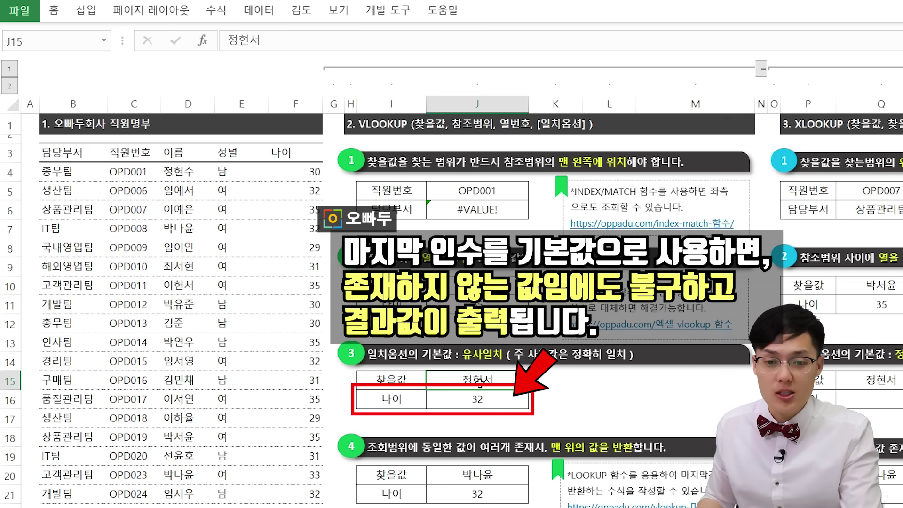
pyautogui.moveTo(180, 170); pyautogui.dragTo(174, 492)
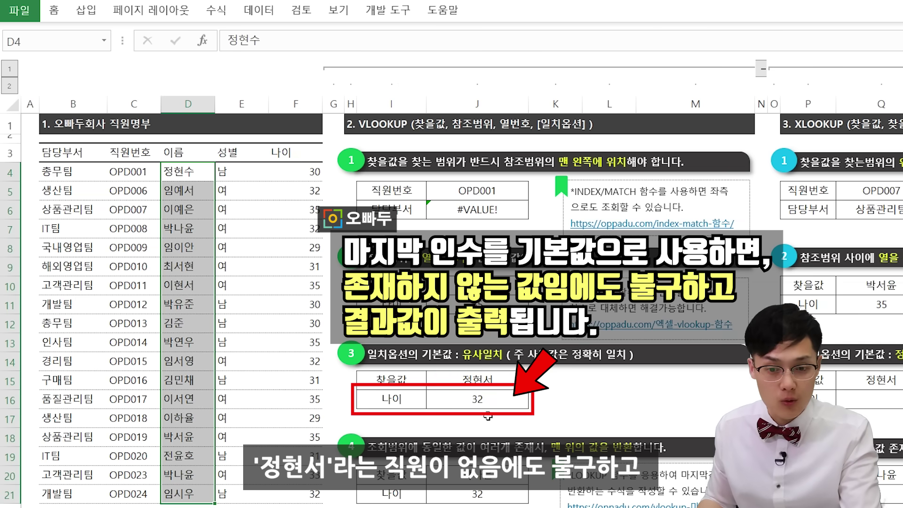
pyautogui.click(485, 401)
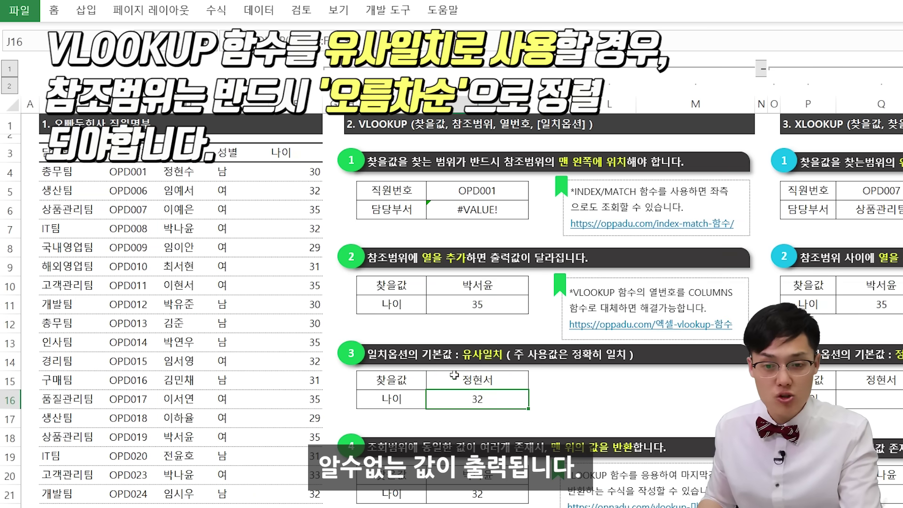
pyautogui.click(346, 41)
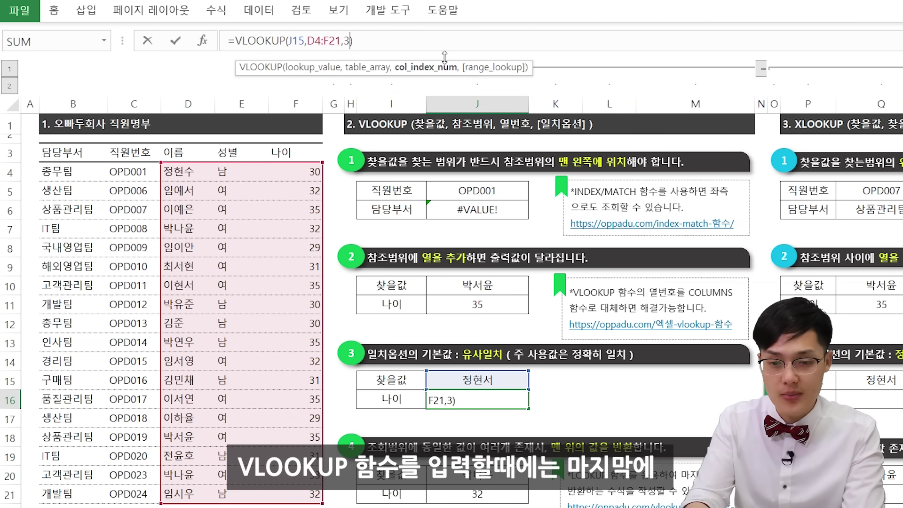
pyautogui.write(',0')
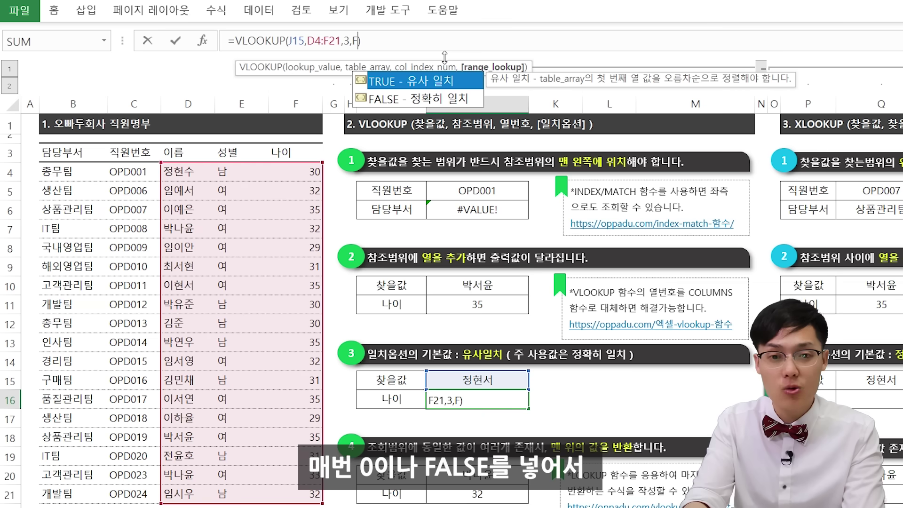
pyautogui.press('Return')
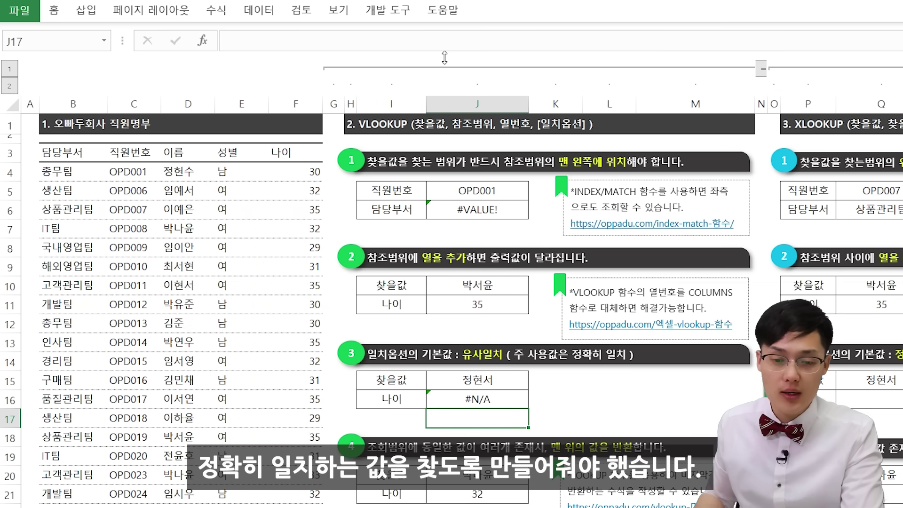
# Set the match type to FALSE, giving =VLOOKUP(J15,D4:F21,3,FALSE) and #N/A
pyautogui.click(485, 397)
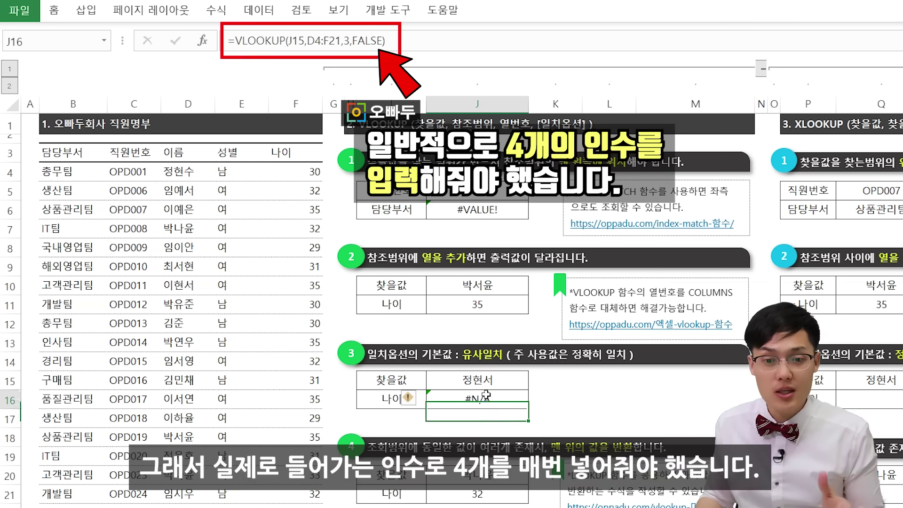
pyautogui.click(316, 40)
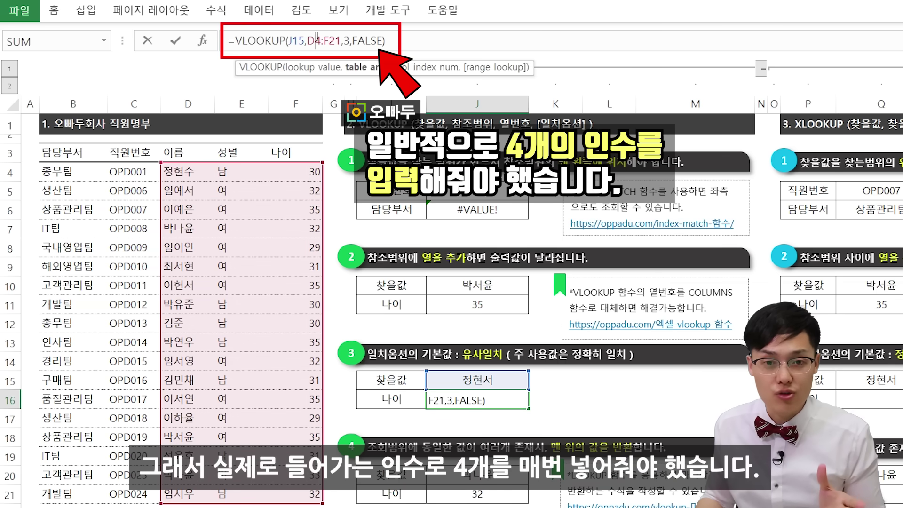
pyautogui.click(372, 41)
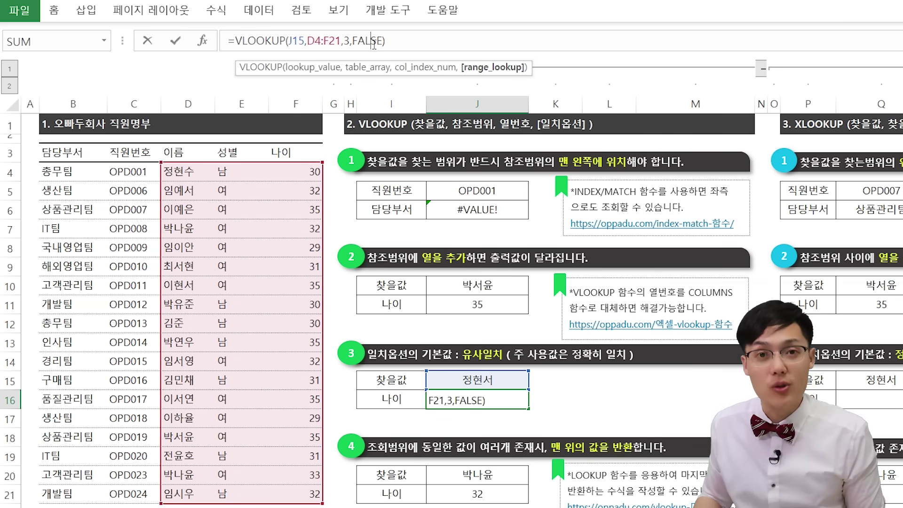
pyautogui.press('Return')
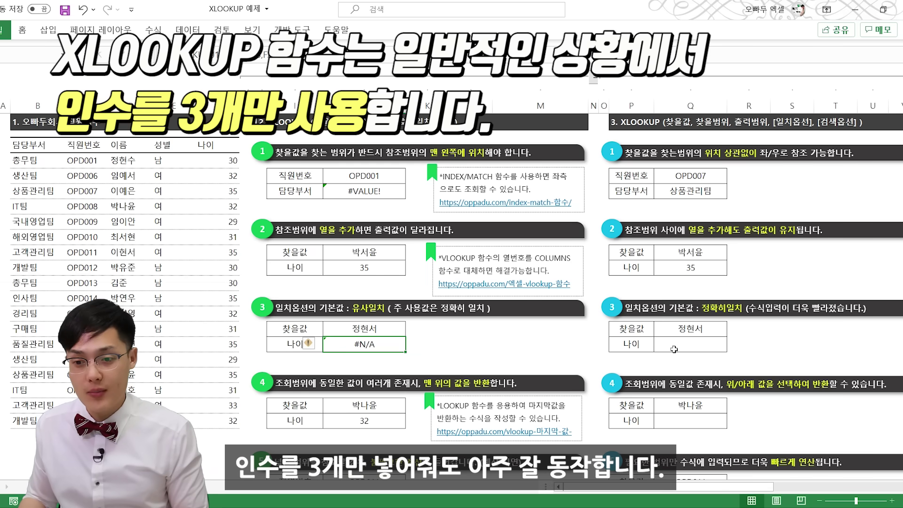
# Enter =XLOOKUP(Q15,D:D,F:F) in Q16 to look up ages in column F
pyautogui.click(674, 350)
pyautogui.write('=XLOK')
pyautogui.write('OUP(')
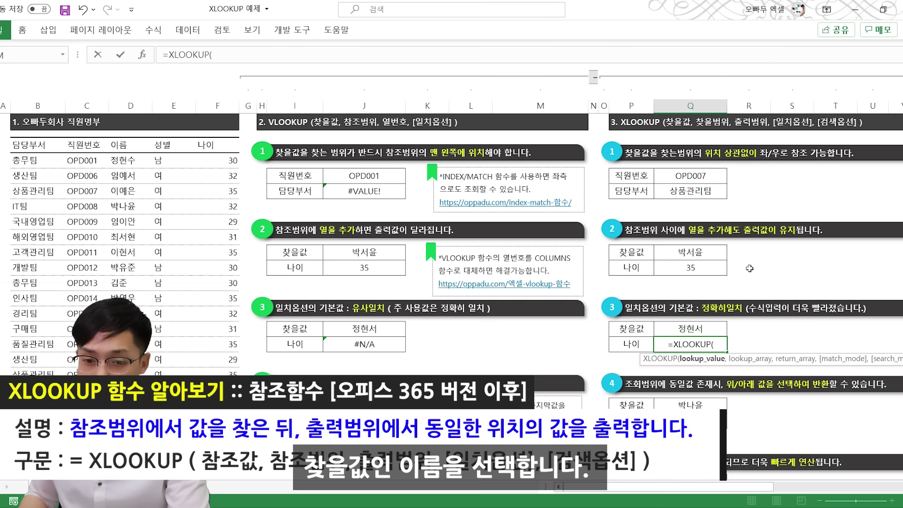
pyautogui.click(682, 329)
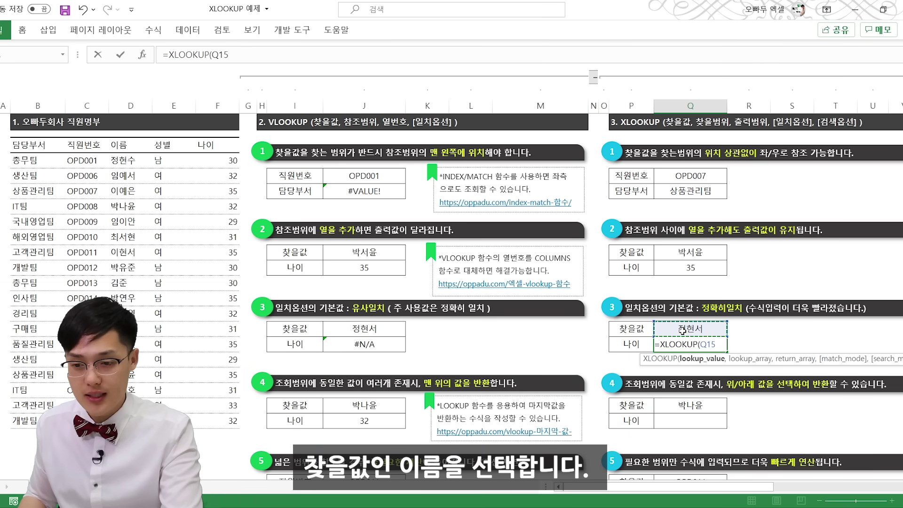
pyautogui.write(',')
pyautogui.click(131, 106)
pyautogui.write(',')
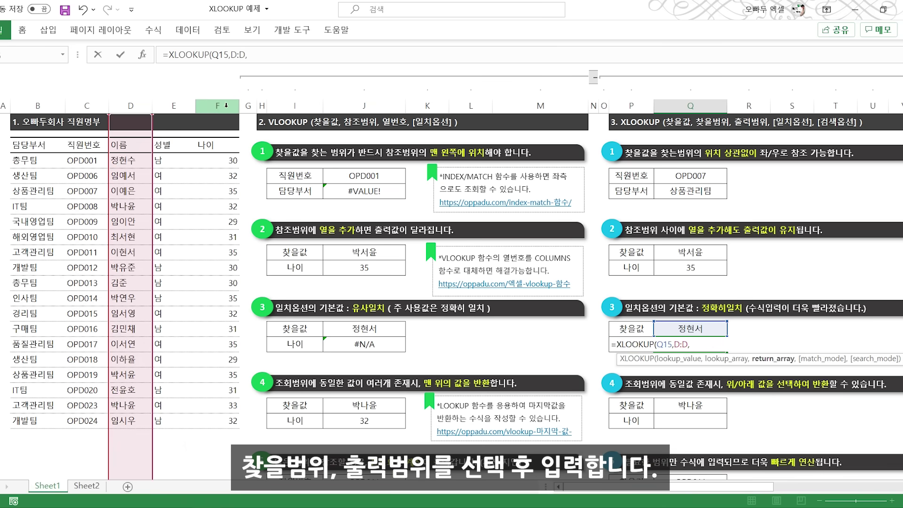
pyautogui.click(226, 105)
pyautogui.press('Return')
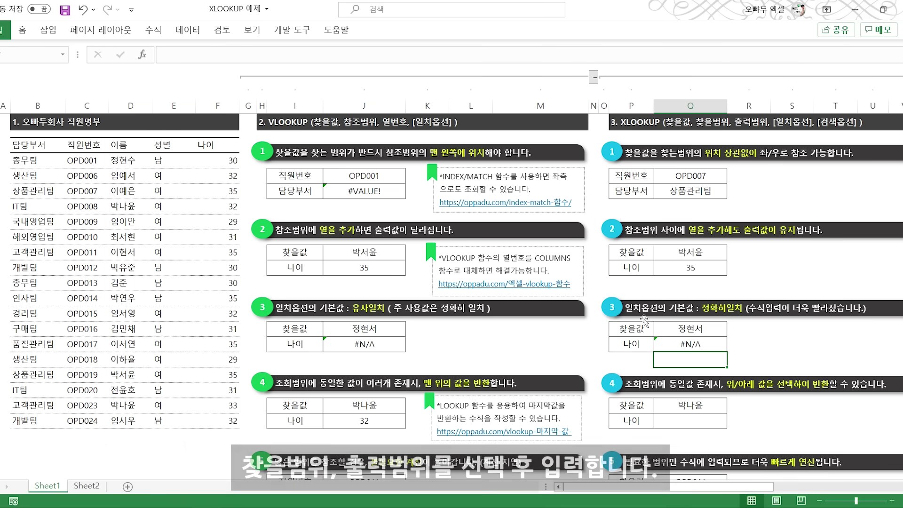
pyautogui.click(684, 329)
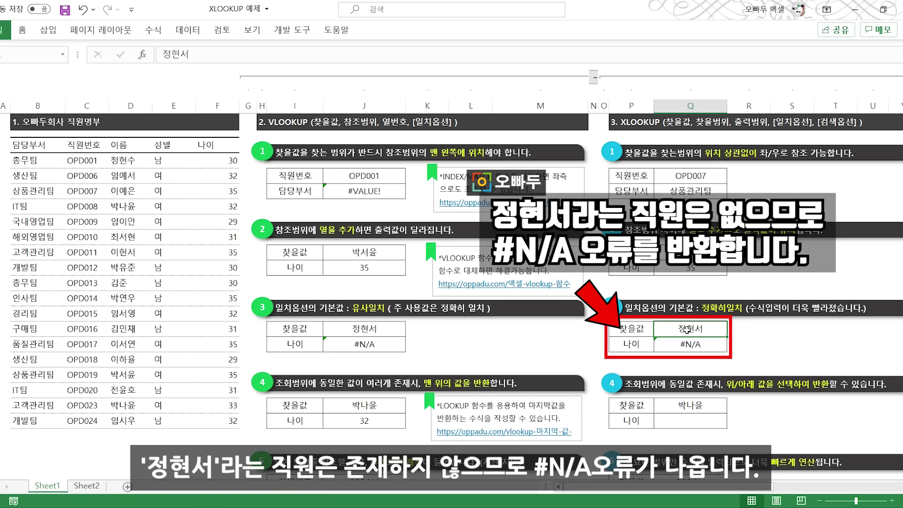
pyautogui.click(696, 345)
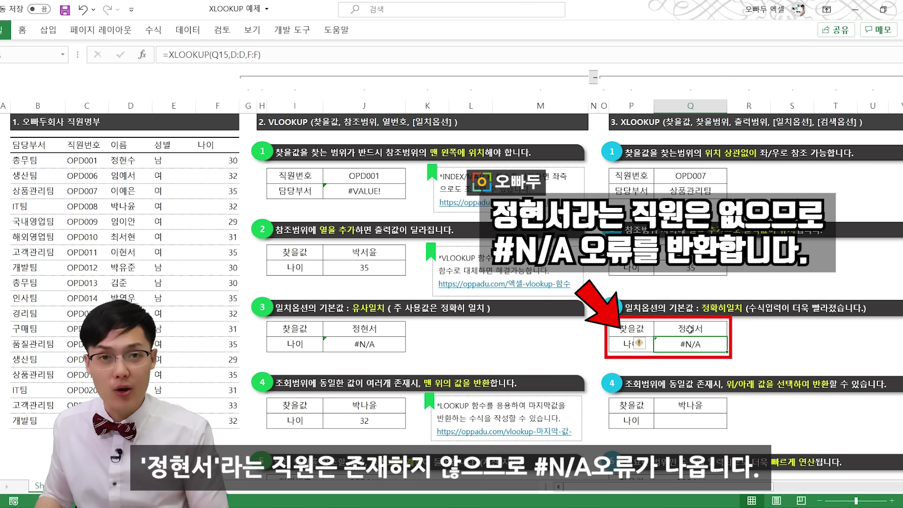
pyautogui.click(679, 330)
pyautogui.write('정현수')
pyautogui.press('Return')
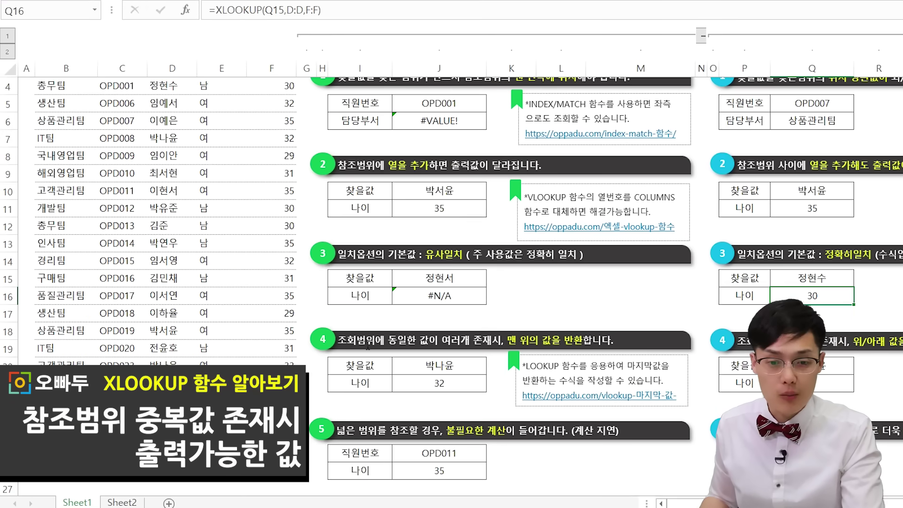
# Fill the duplicate-name rows B7:F7 and B20:F20 with light yellow
pyautogui.moveTo(339, 340); pyautogui.dragTo(440, 340)
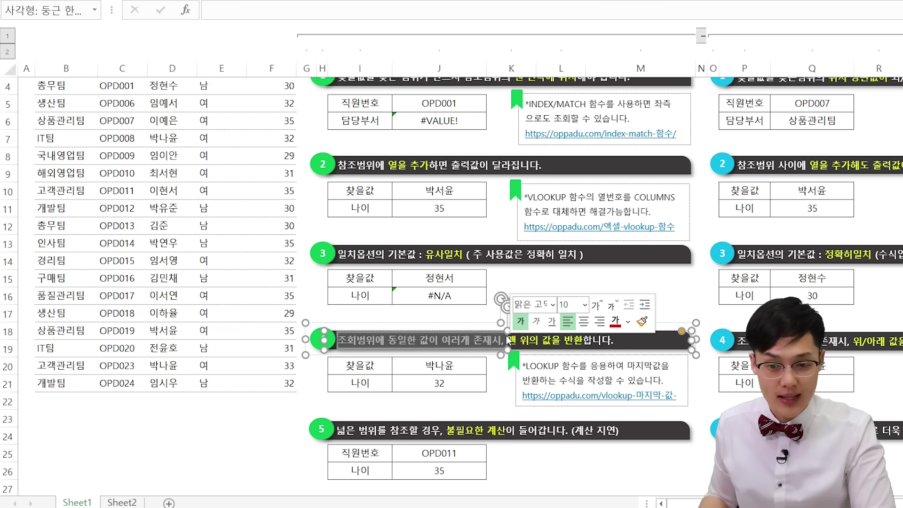
pyautogui.click(454, 383)
pyautogui.click(455, 368)
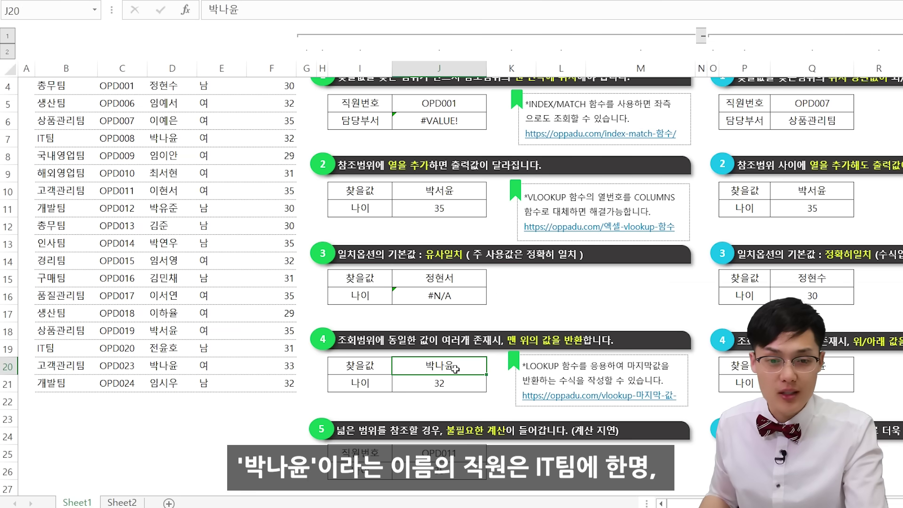
pyautogui.scroll(1, 218, 160)
pyautogui.moveTo(265, 184); pyautogui.dragTo(52, 184)
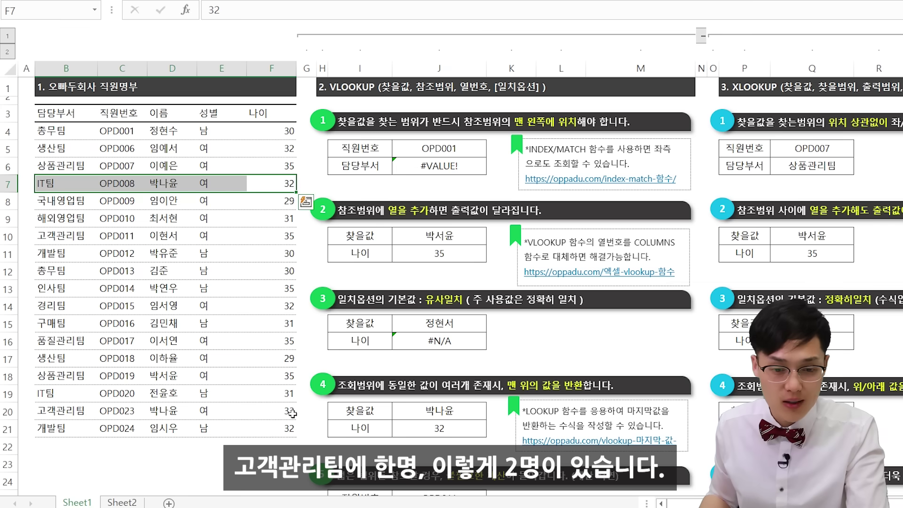
pyautogui.moveTo(291, 413); pyautogui.dragTo(66, 412)
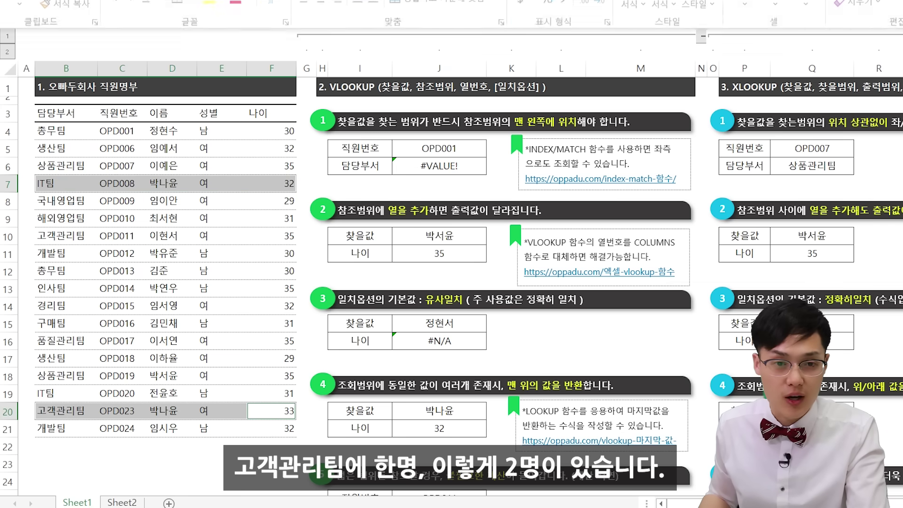
pyautogui.click(225, 32)
pyautogui.click(300, 88)
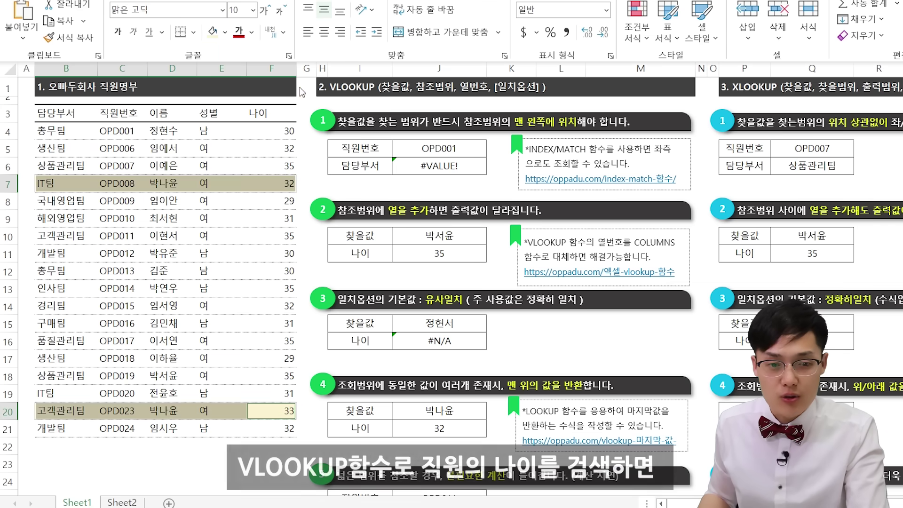
# Compare the J21 VLOOKUP result 32 with the matches in D7 and F20
pyautogui.click(447, 408)
pyautogui.click(443, 431)
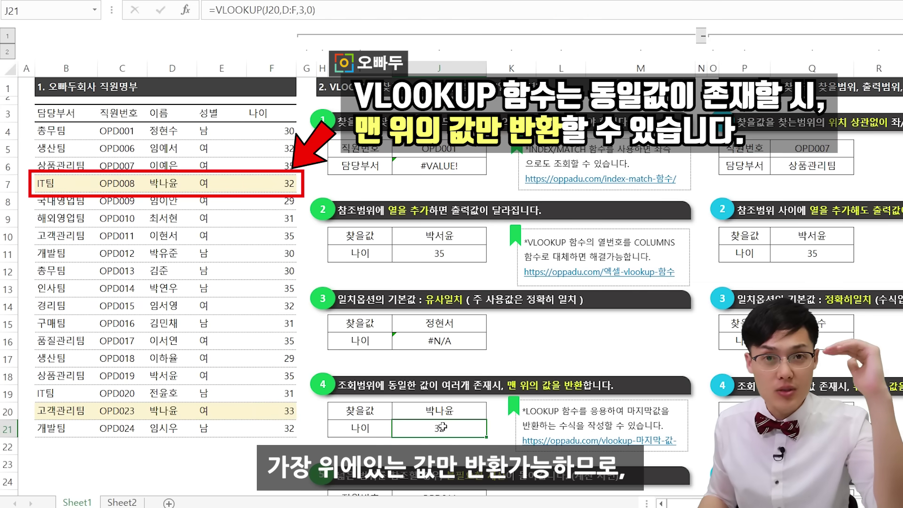
pyautogui.click(168, 186)
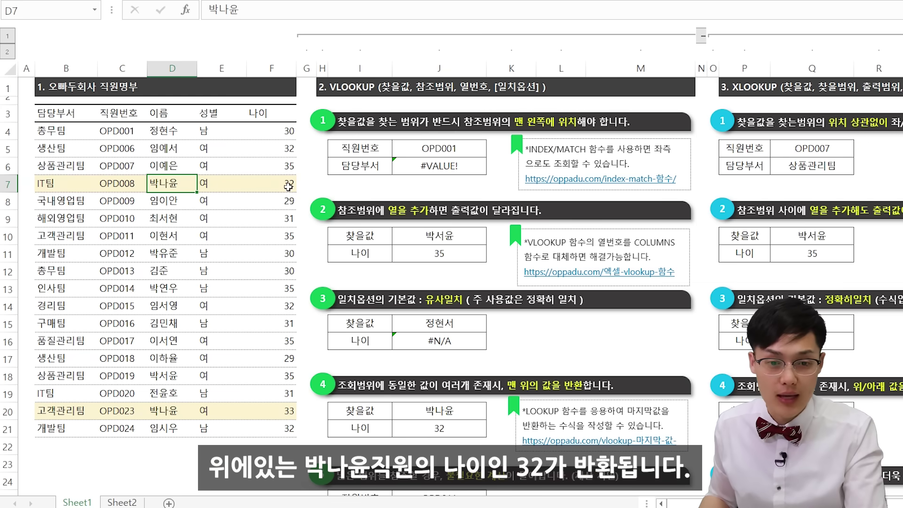
pyautogui.click(457, 429)
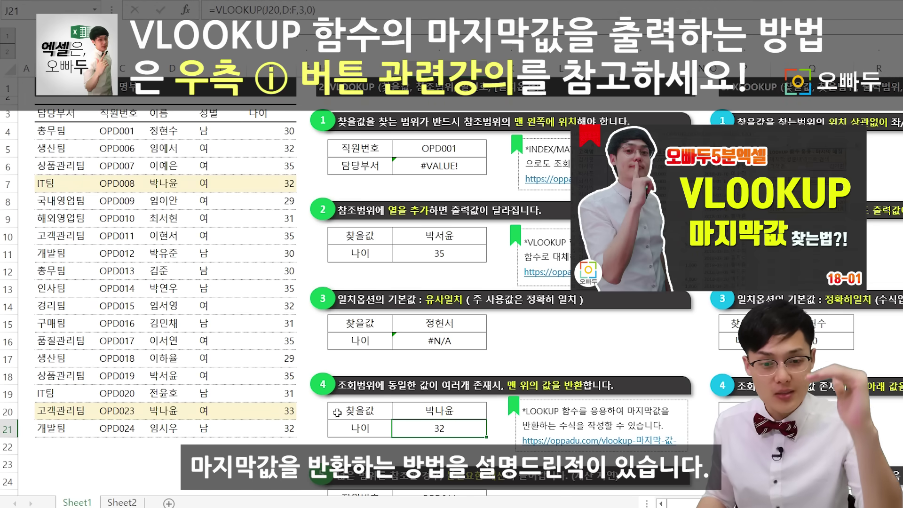
pyautogui.click(268, 410)
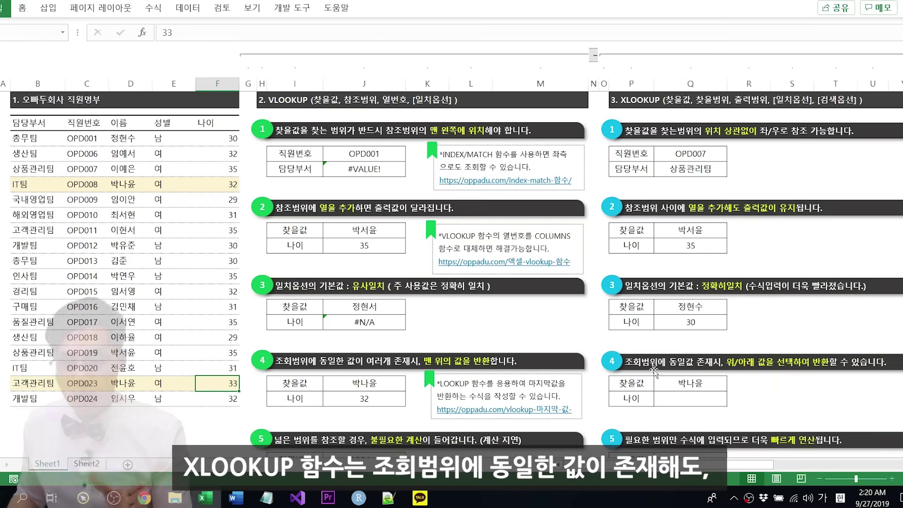
# Enter =XLOOKUP(Q20,D:D,F:F,,-1) for the repeated name, returning 33 via last-to-first search
pyautogui.moveTo(678, 363); pyautogui.dragTo(725, 363)
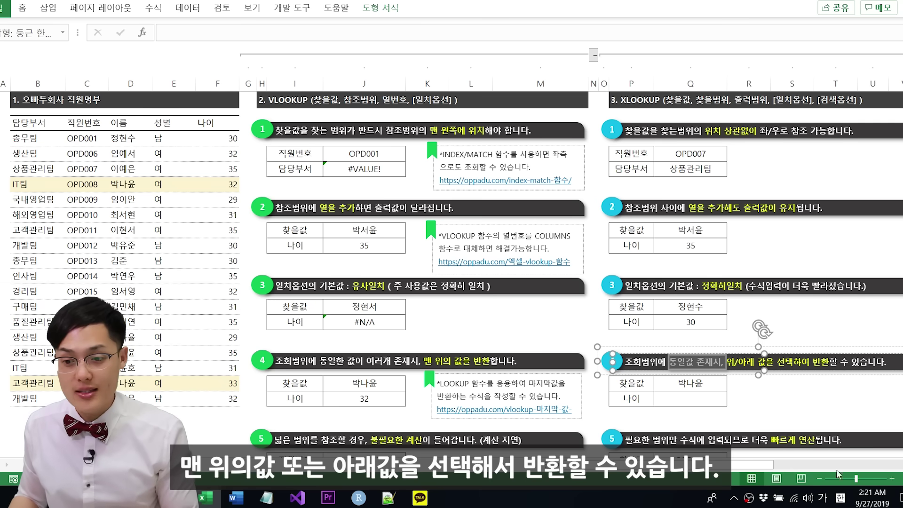
pyautogui.click(702, 397)
pyautogui.write('=XLO')
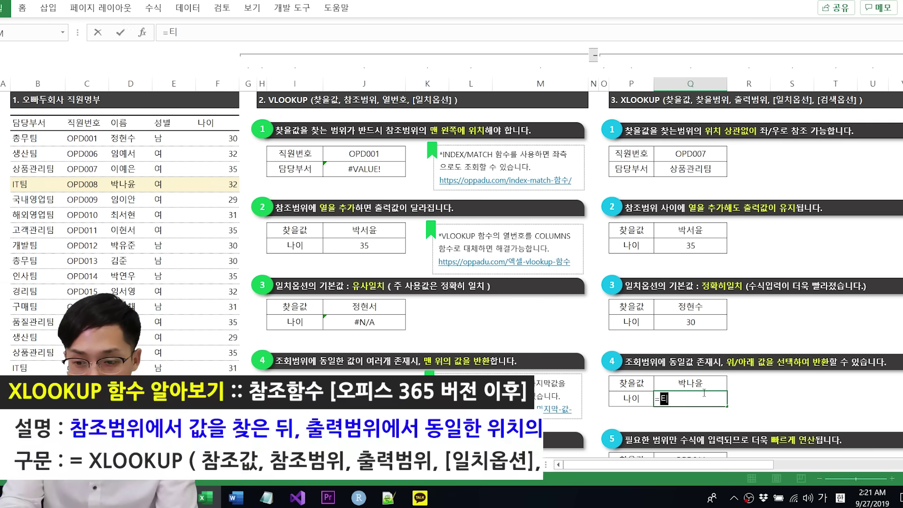
pyautogui.write('OKUP(')
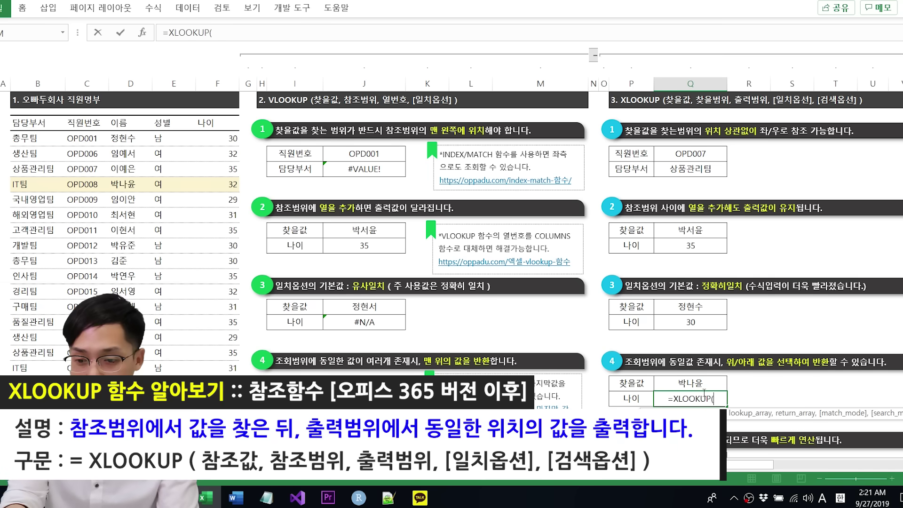
pyautogui.click(701, 382)
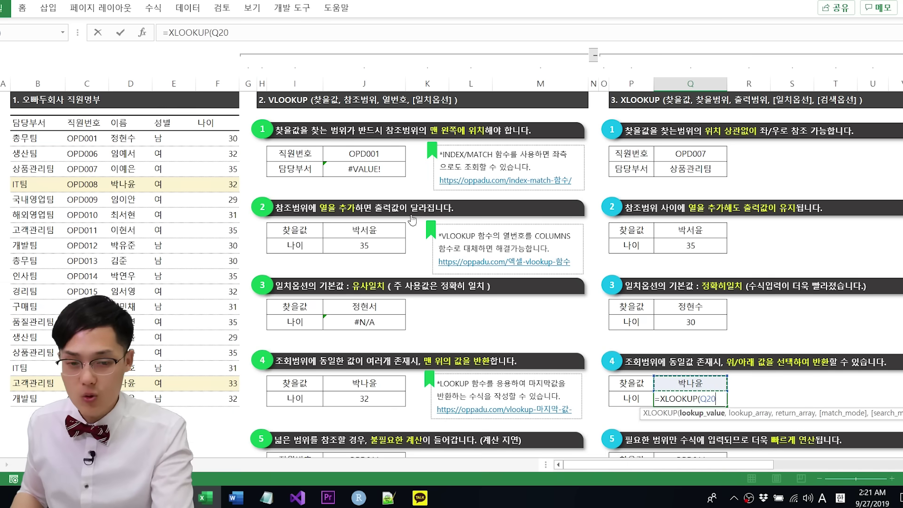
pyautogui.write(',D:D,')
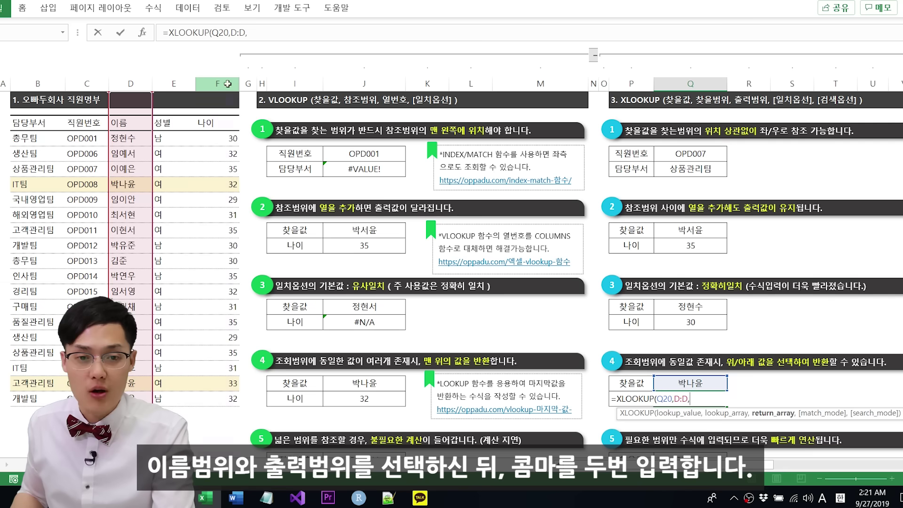
pyautogui.click(227, 82)
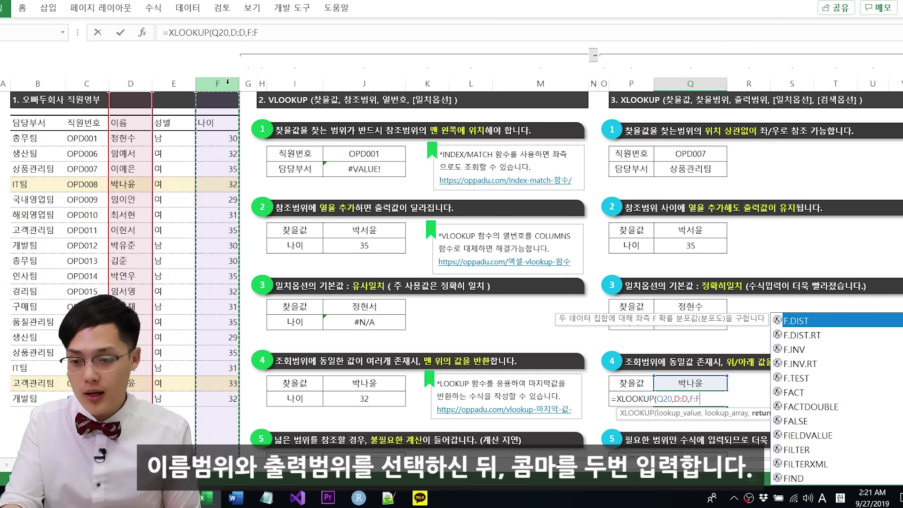
pyautogui.write(',,')
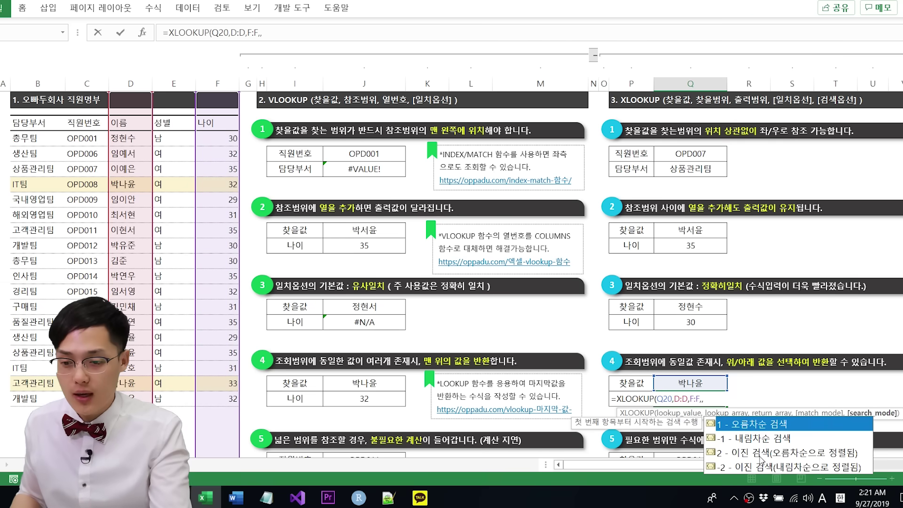
pyautogui.click(761, 439)
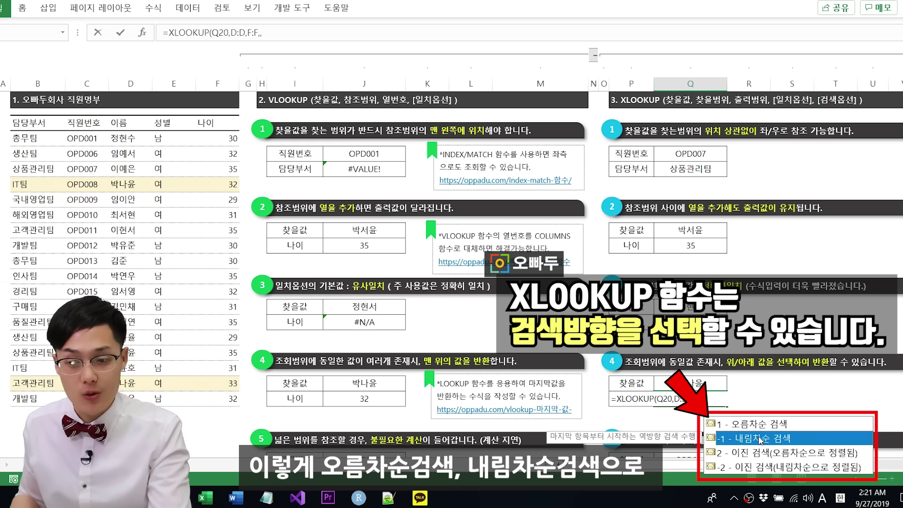
pyautogui.press('Up')
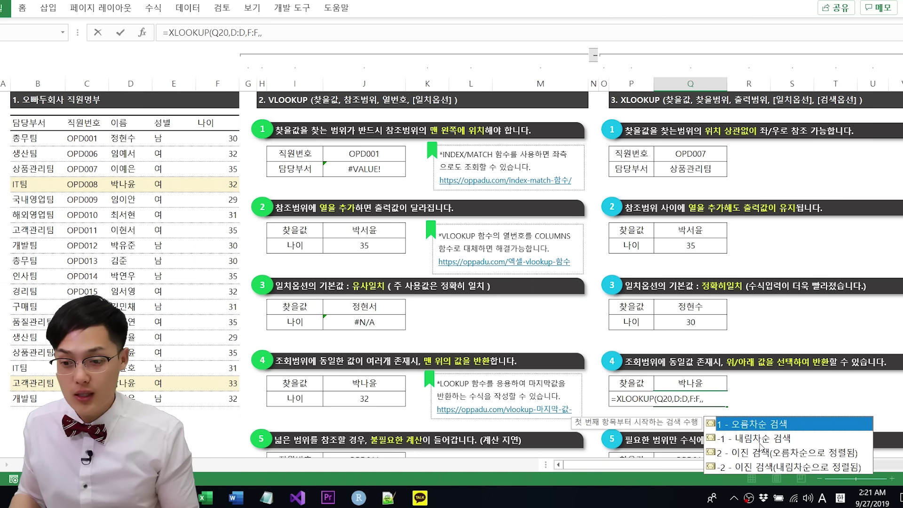
pyautogui.press('Escape')
pyautogui.write('-1')
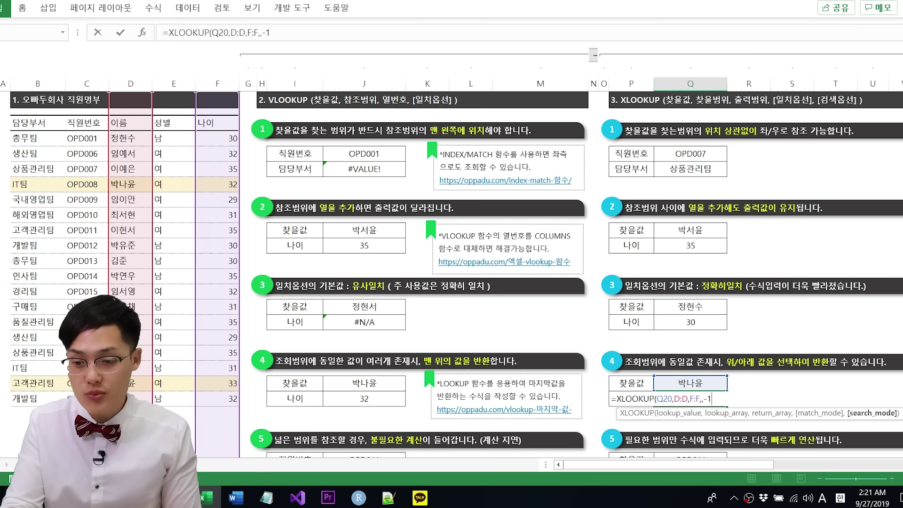
pyautogui.press('Return')
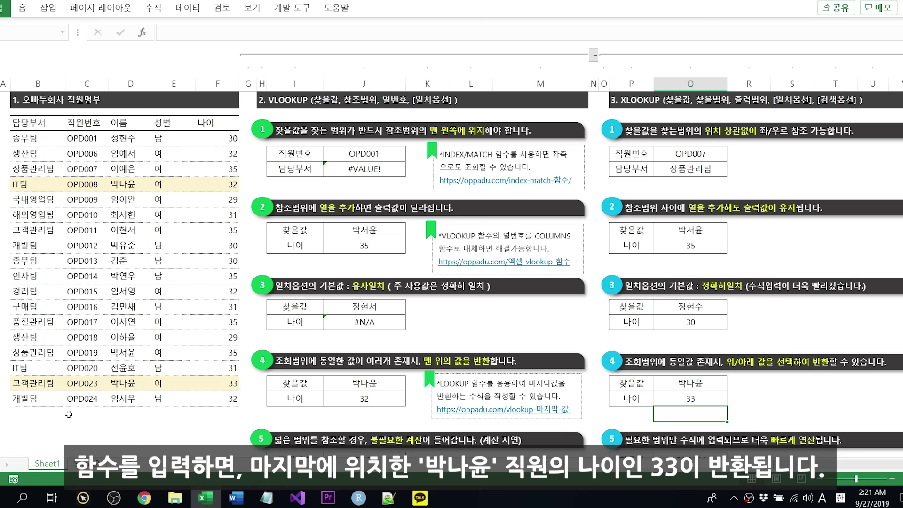
# Check matching record B23:F23, then change search mode to 1 so the result becomes 32
pyautogui.click(34, 384)
pyautogui.moveTo(54, 384); pyautogui.dragTo(71, 381)
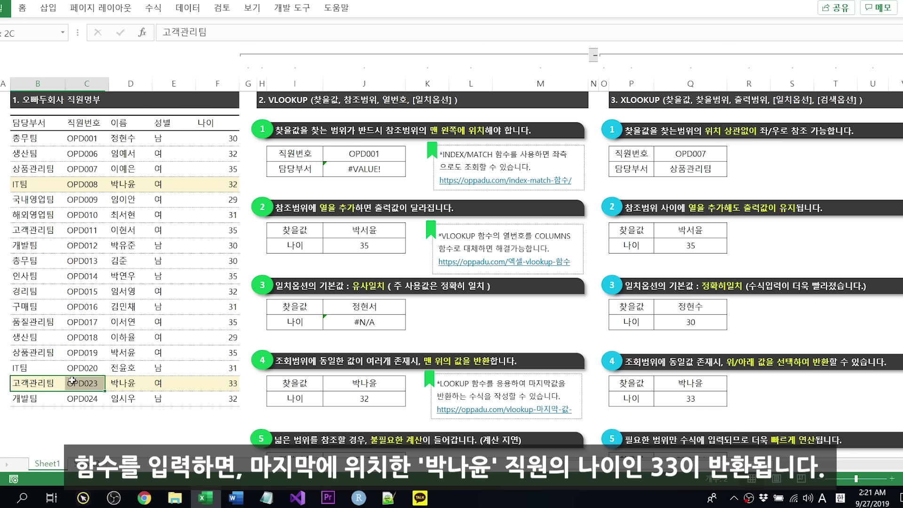
pyautogui.moveTo(158, 393); pyautogui.dragTo(236, 383)
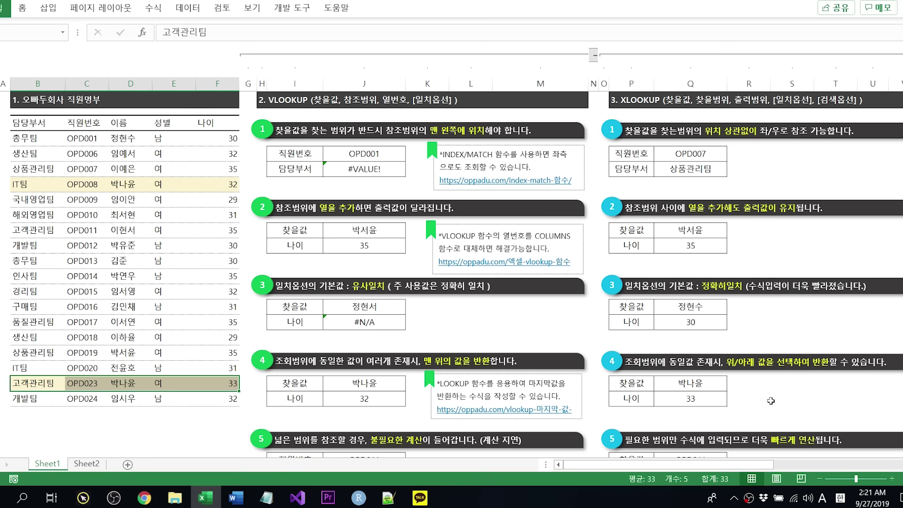
pyautogui.click(720, 397)
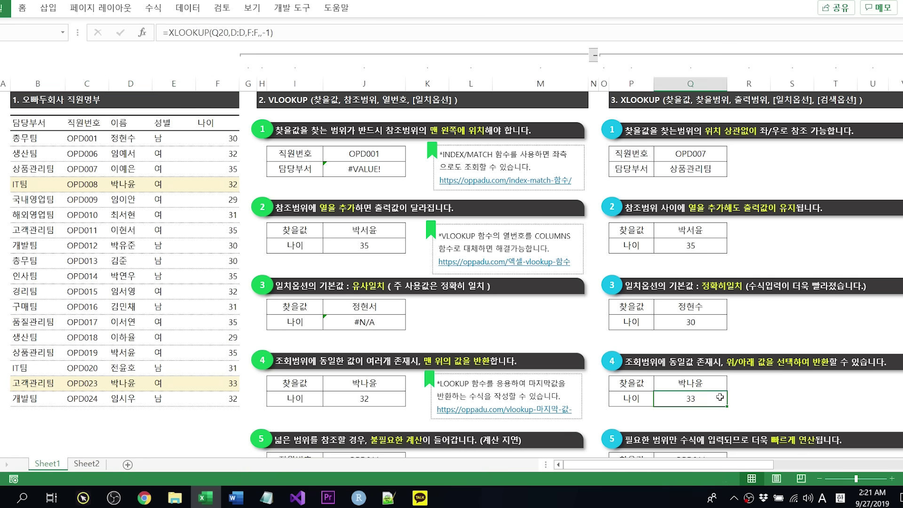
pyautogui.click(313, 32)
pyautogui.press('Left')
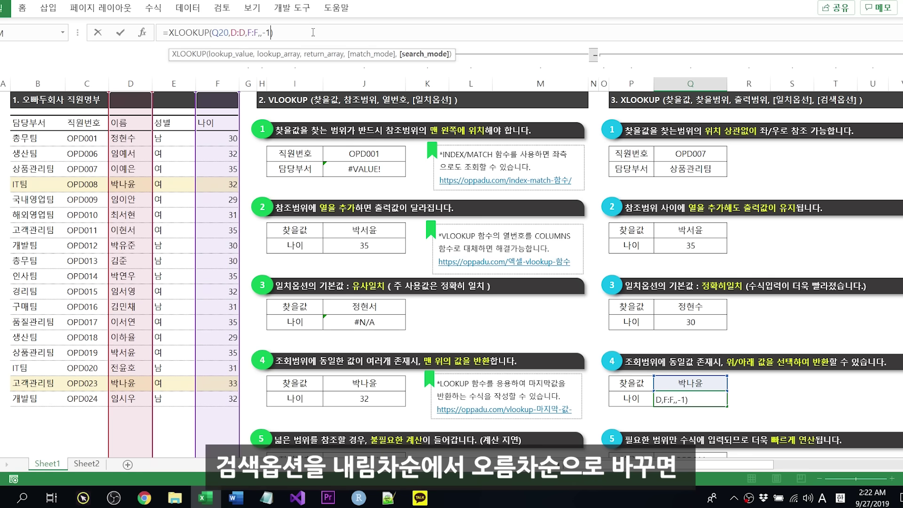
pyautogui.press('BackSpace')
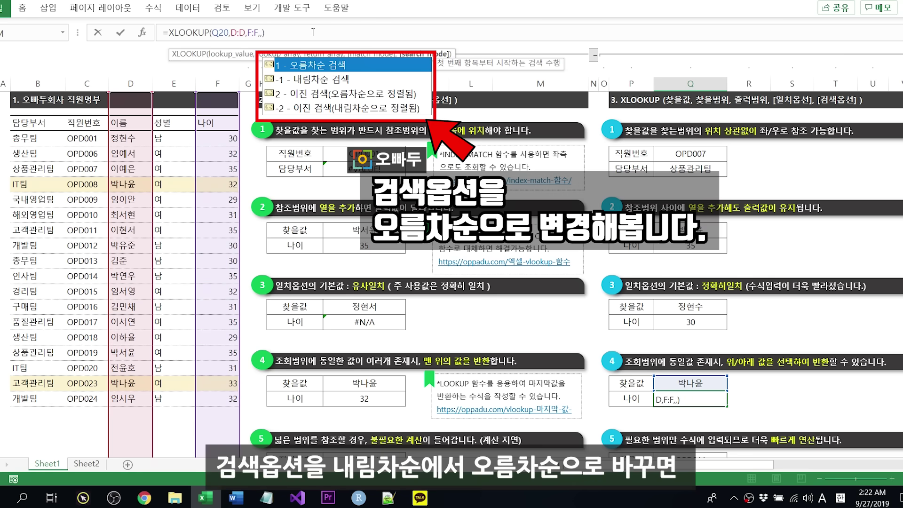
pyautogui.press('Return')
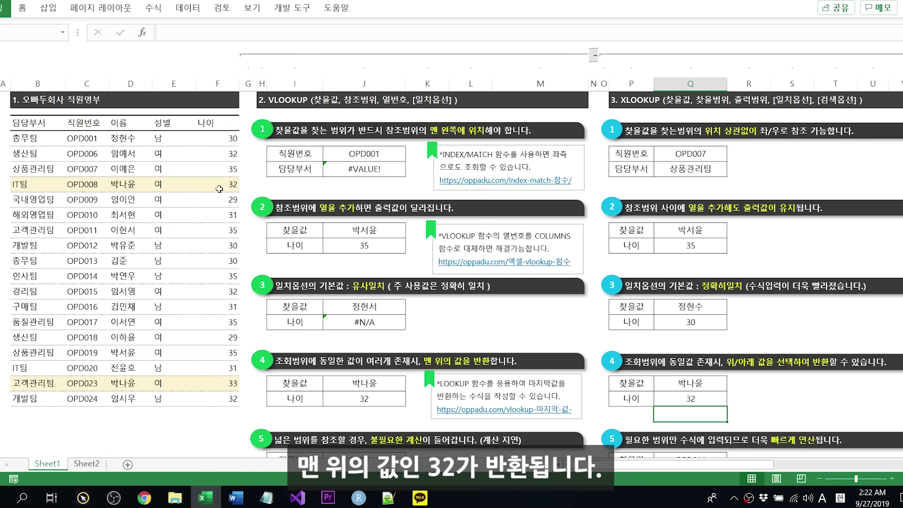
pyautogui.moveTo(224, 184); pyautogui.dragTo(143, 184)
pyautogui.click(682, 395)
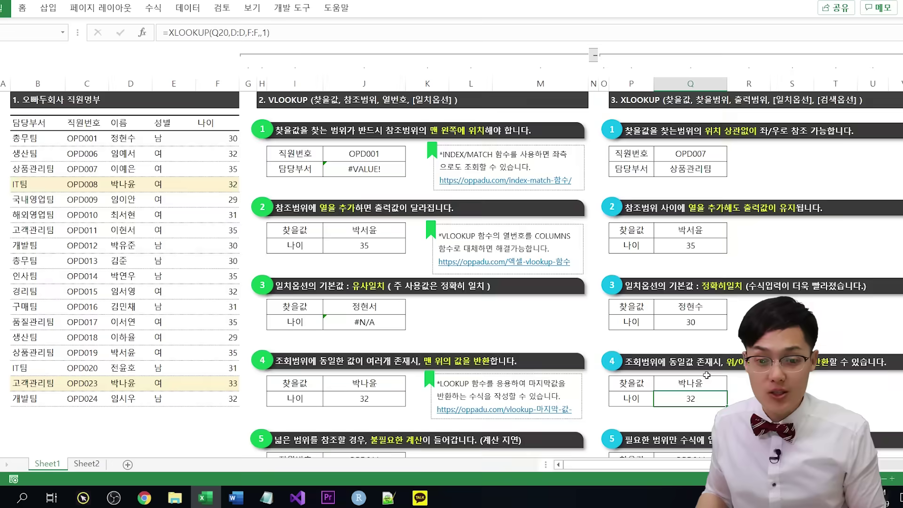
pyautogui.scroll(-2, 685, 394)
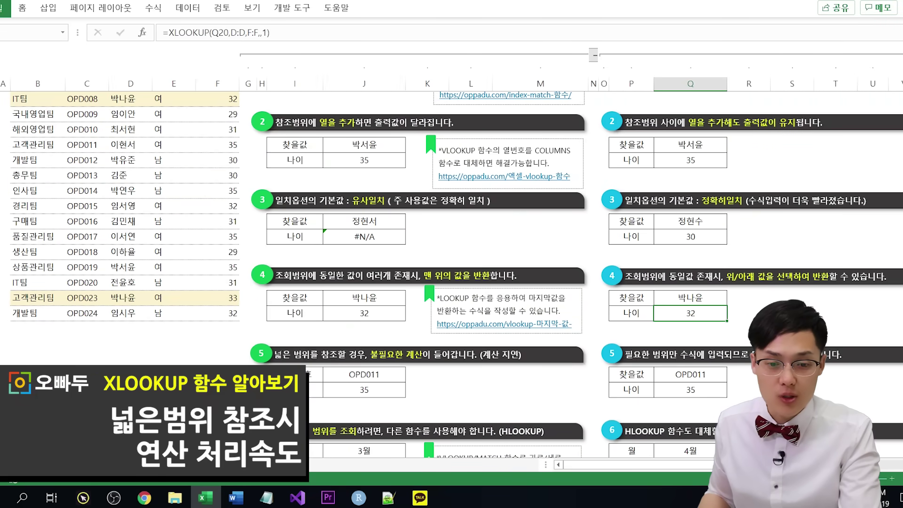
pyautogui.moveTo(275, 354); pyautogui.dragTo(391, 364)
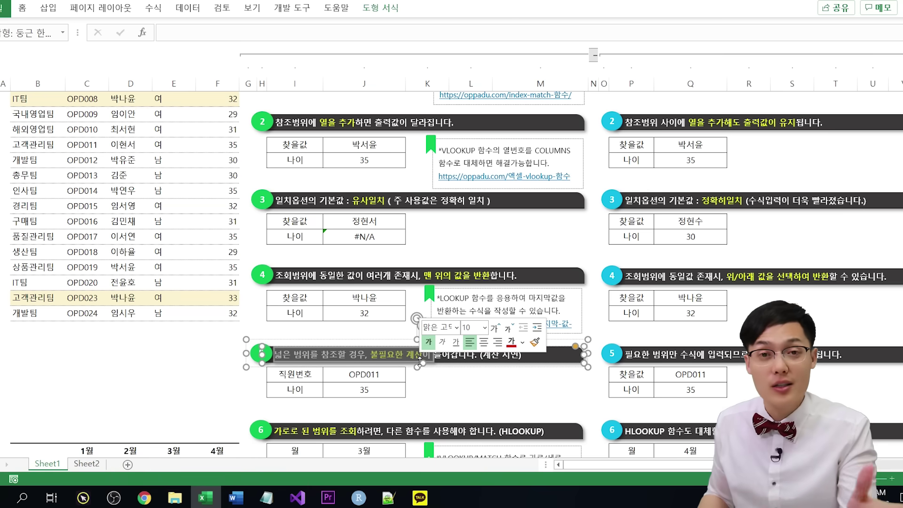
pyautogui.click(373, 394)
pyautogui.moveTo(297, 373); pyautogui.dragTo(348, 388)
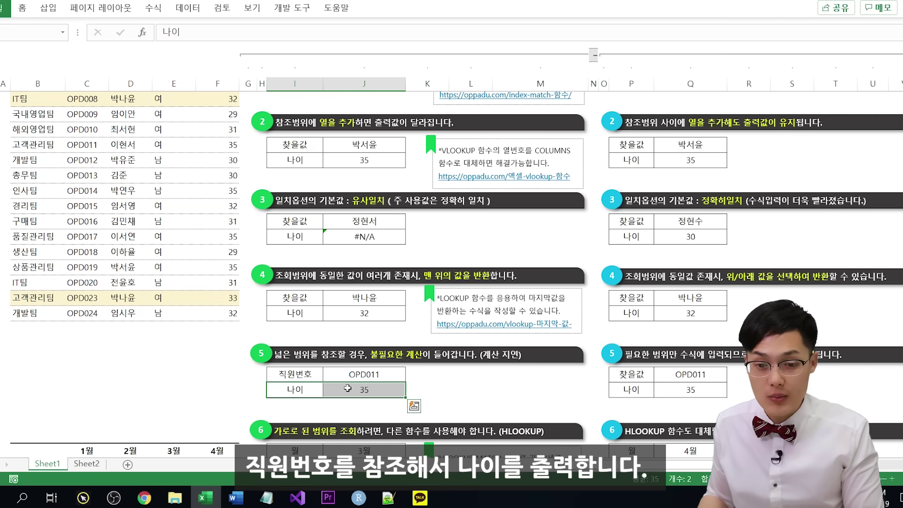
pyautogui.click(348, 388)
pyautogui.click(238, 41)
pyautogui.scroll(2, 186, 339)
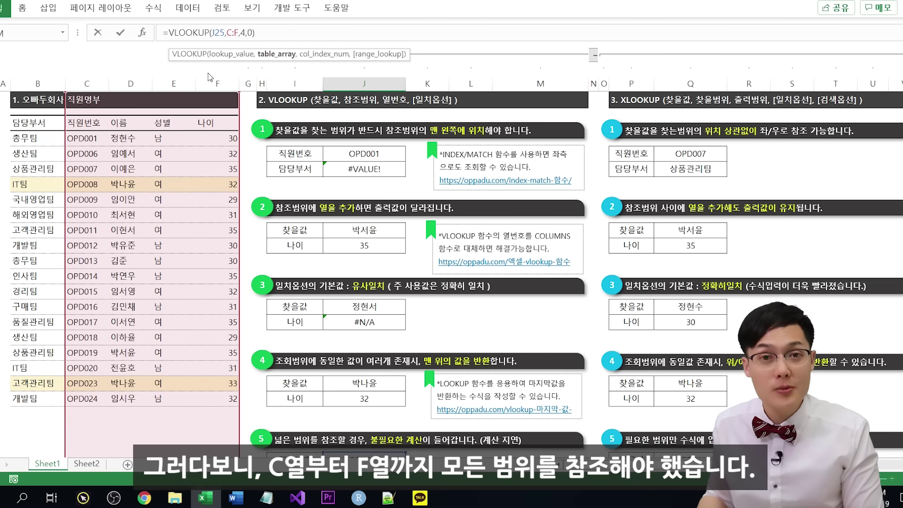
pyautogui.press('Escape')
pyautogui.moveTo(128, 83); pyautogui.dragTo(174, 83)
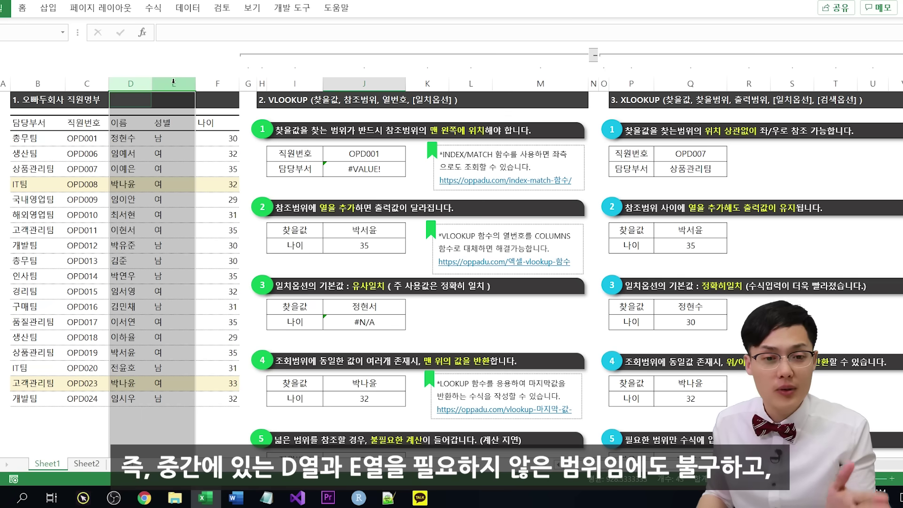
pyautogui.scroll(-1, 364, 282)
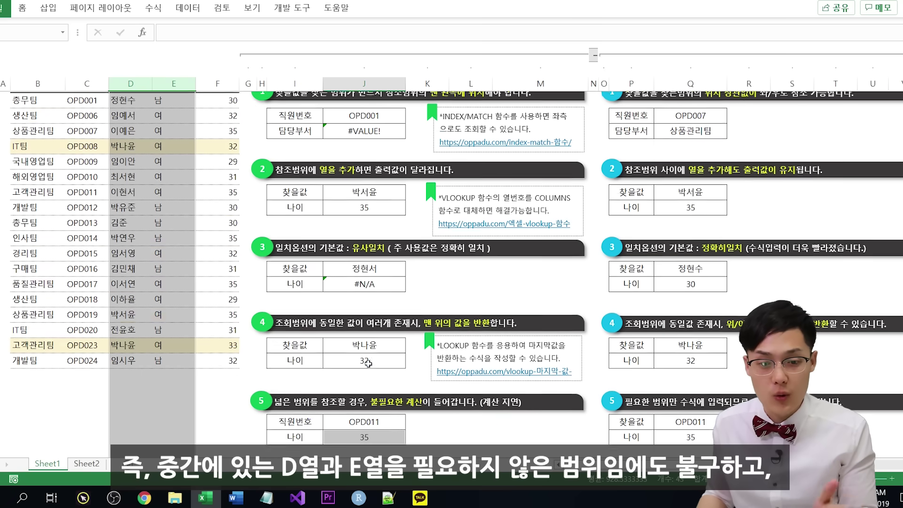
pyautogui.click(364, 420)
pyautogui.click(365, 435)
pyautogui.click(230, 32)
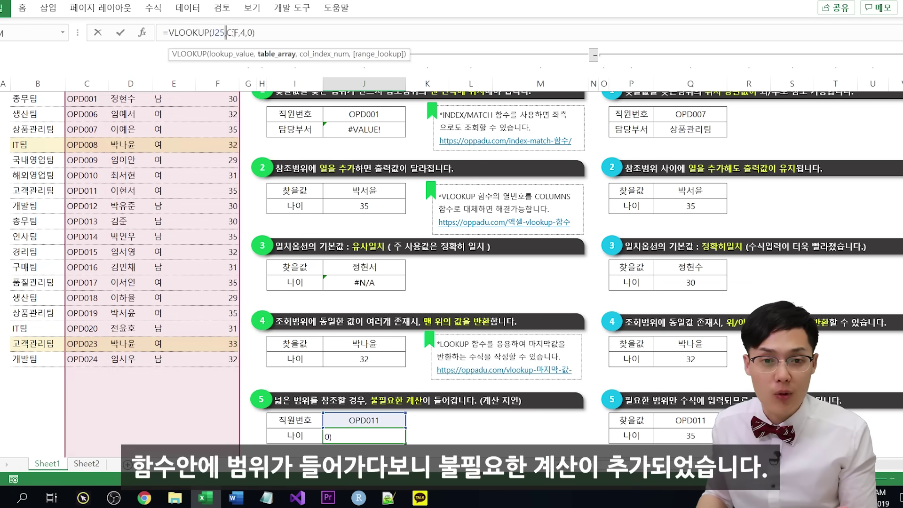
pyautogui.click(244, 33)
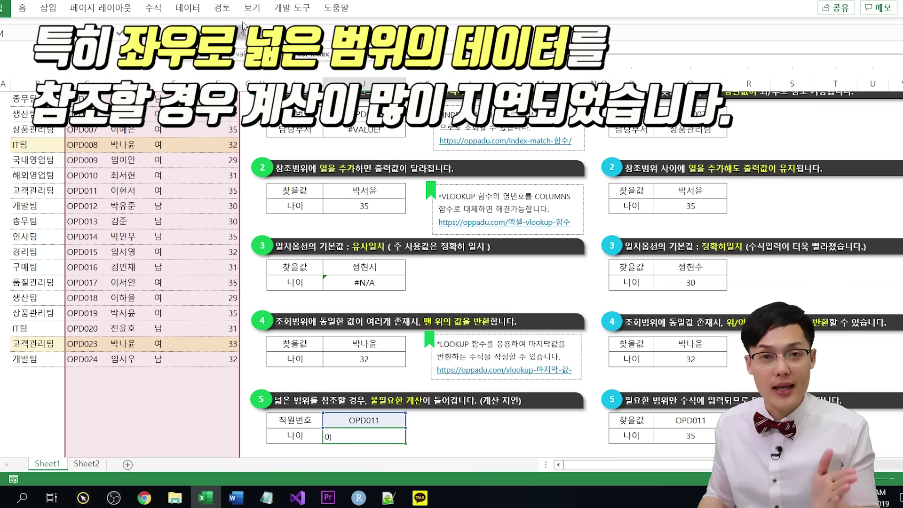
pyautogui.click(691, 436)
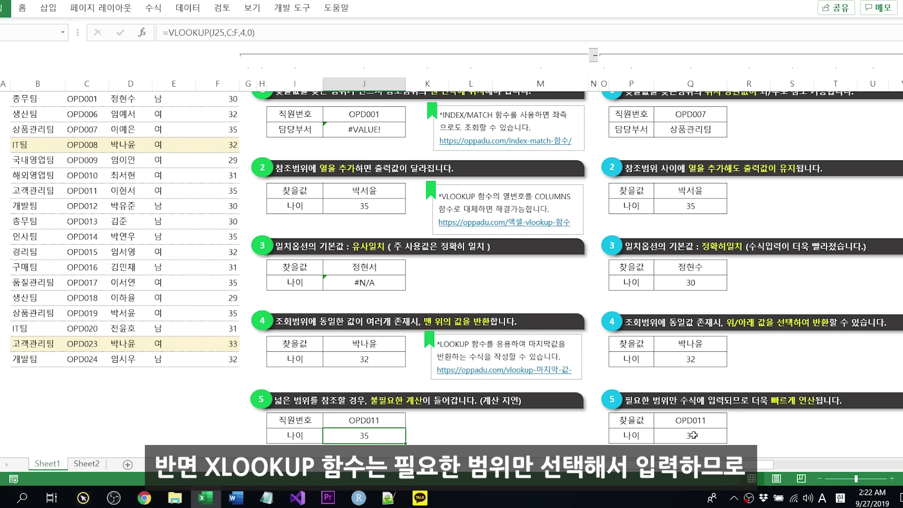
pyautogui.click(232, 27)
pyautogui.scroll(1, 85, 126)
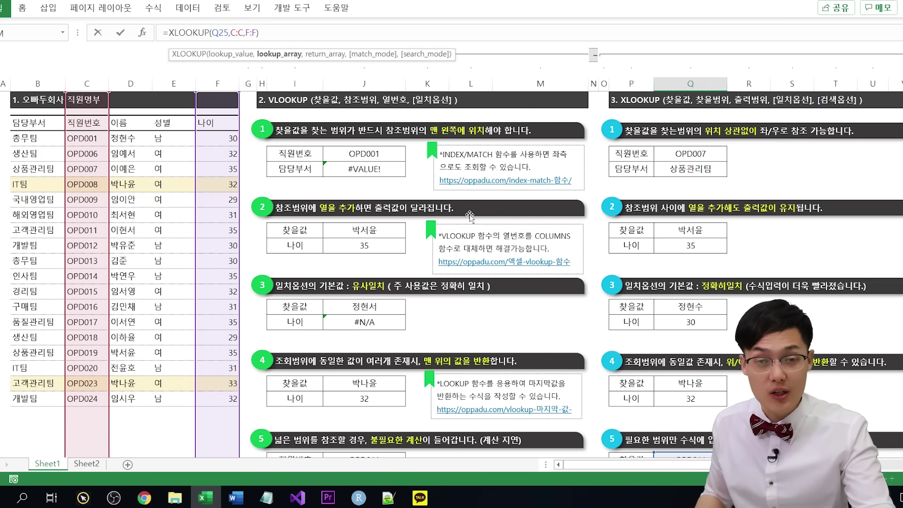
pyautogui.press('Escape')
pyautogui.scroll(-1, 471, 219)
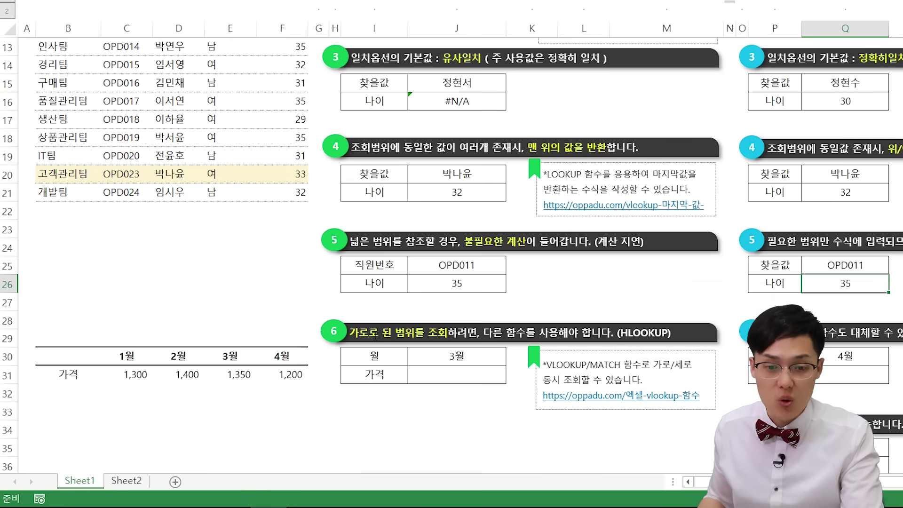
# Highlight the section 6 heading, the B30:F31 month-price table and the VLOOKUP/MATCH note
pyautogui.click(366, 335)
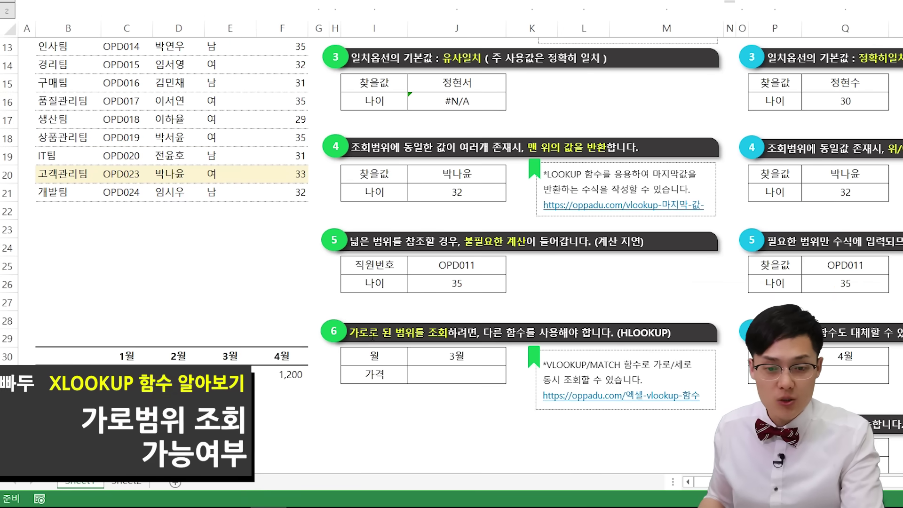
pyautogui.moveTo(367, 332); pyautogui.dragTo(440, 333)
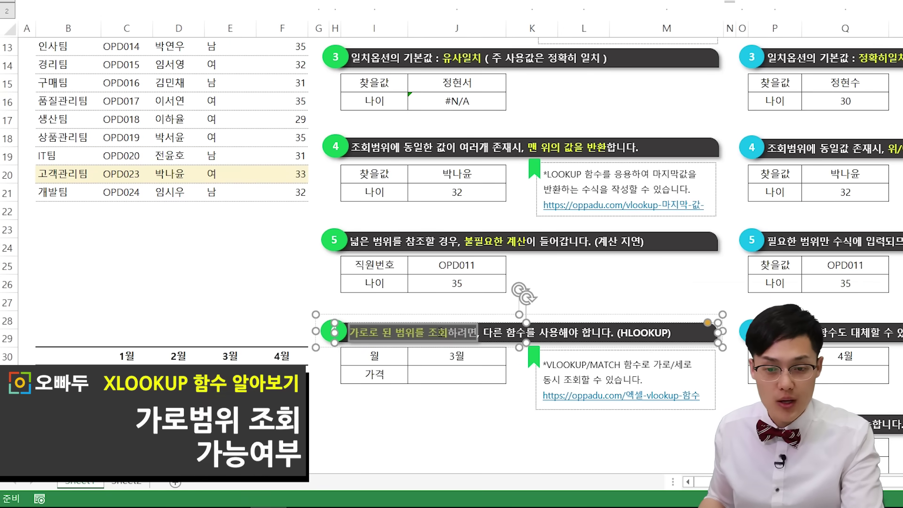
pyautogui.moveTo(68, 356); pyautogui.dragTo(292, 372)
pyautogui.moveTo(484, 332); pyautogui.dragTo(662, 333)
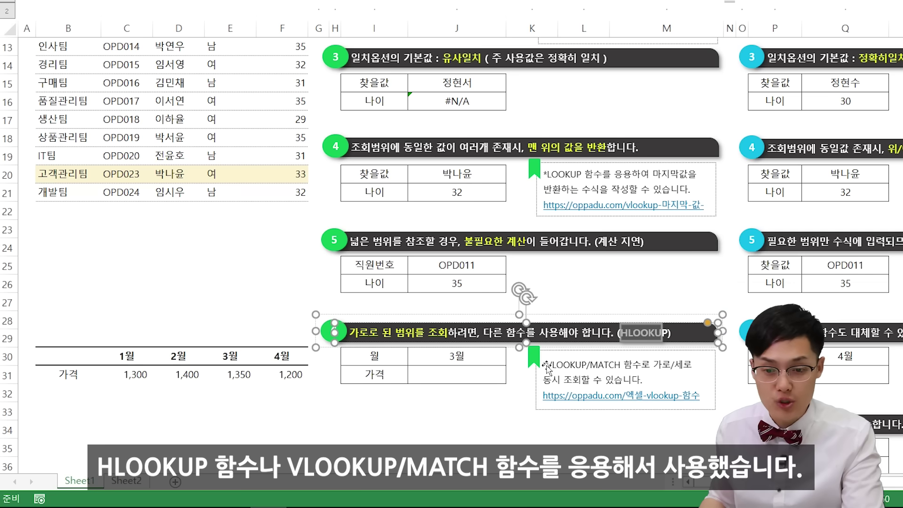
pyautogui.moveTo(548, 365); pyautogui.dragTo(623, 365)
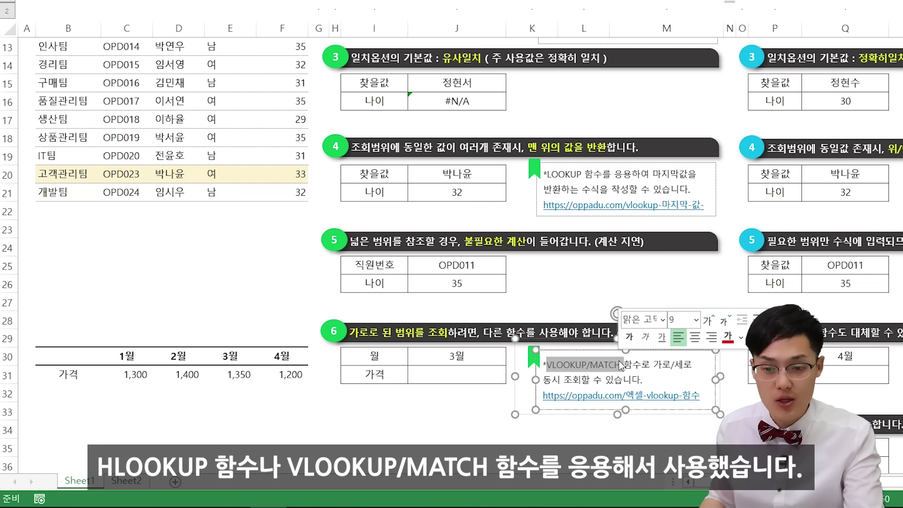
# Enter =HLOOKUP(J30,B30:F31,2,0) in J31 to return the 3월 price
pyautogui.click(423, 375)
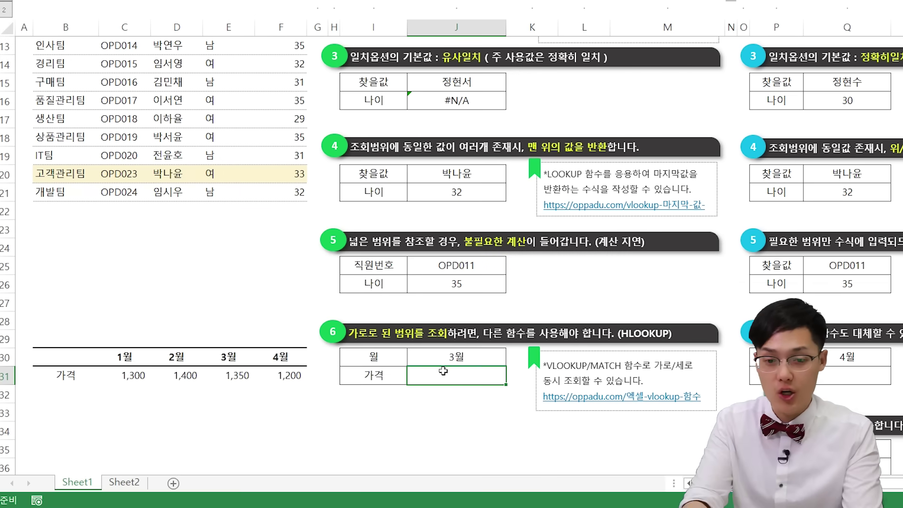
pyautogui.write('=HLOOKUP(')
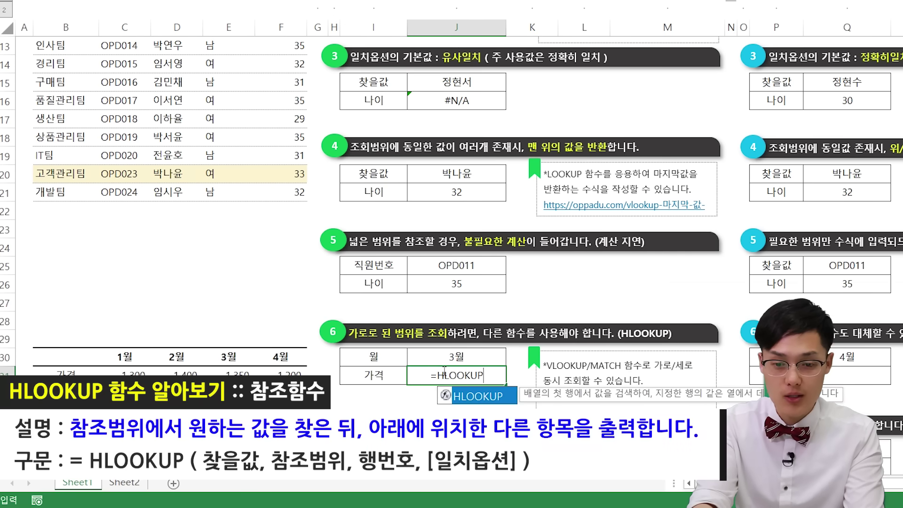
pyautogui.click(451, 356)
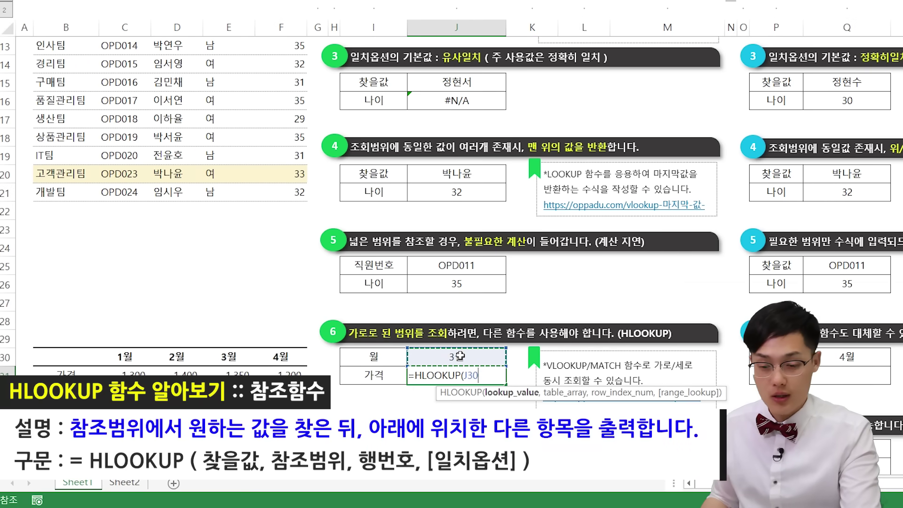
pyautogui.write(',')
pyautogui.moveTo(59, 355); pyautogui.dragTo(270, 372)
pyautogui.write(',')
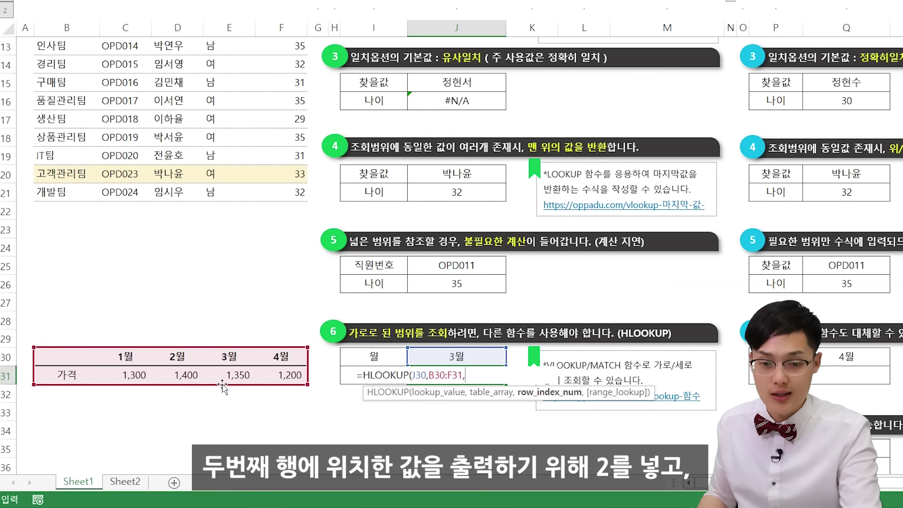
pyautogui.write('2,0)')
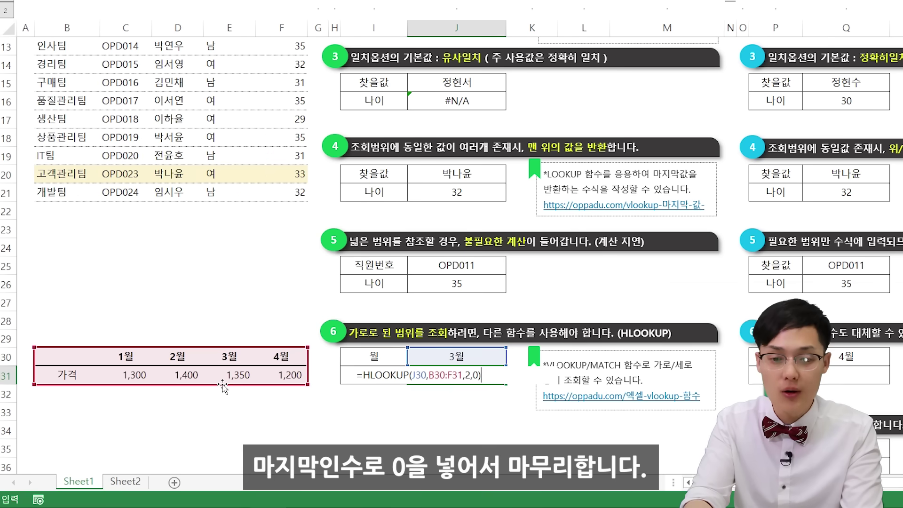
pyautogui.press('Return')
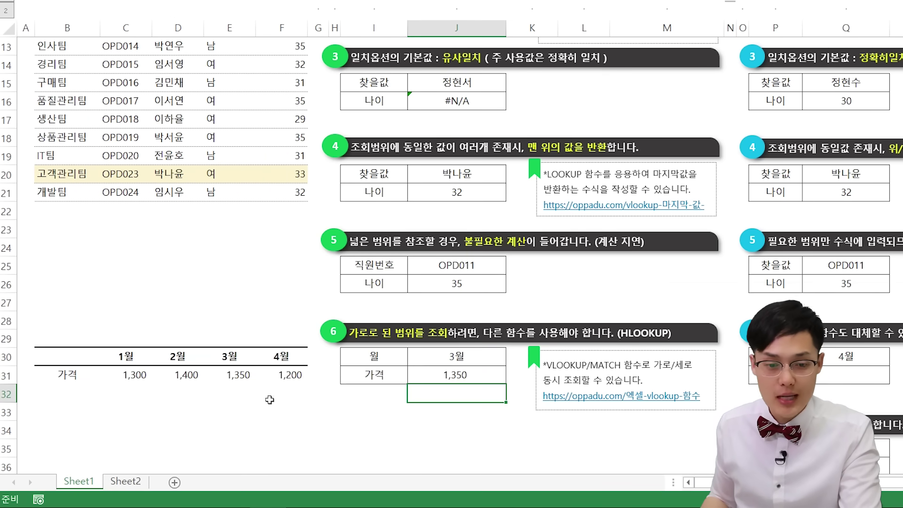
pyautogui.click(445, 354)
# Change the HLOOKUP month in J30 to 2월 so it returns 1,400
pyautogui.write('2월')
pyautogui.press('Return')
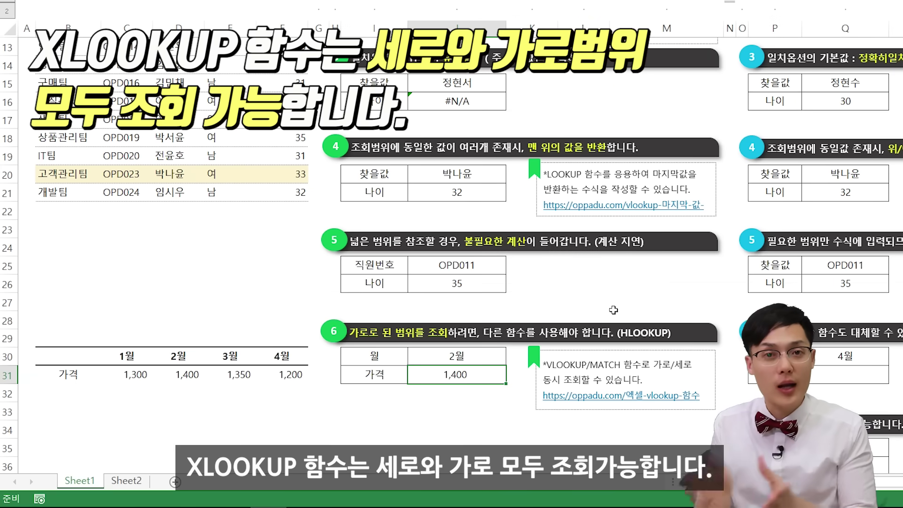
pyautogui.click(871, 387)
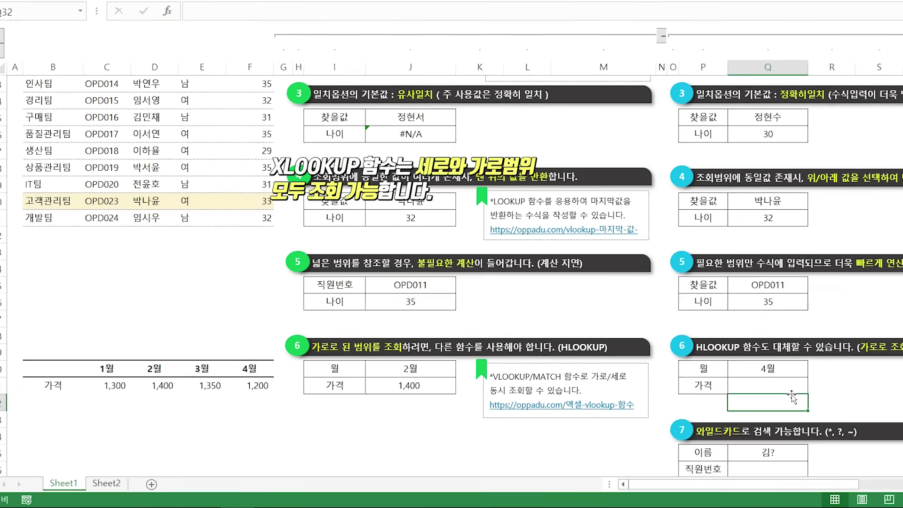
# Enter =XLOOKUP(Q30,B30:F30,B31:F31) in Q31, then set Q30 to 3월 to return 1,350
pyautogui.click(792, 391)
pyautogui.write('=XLOOKU')
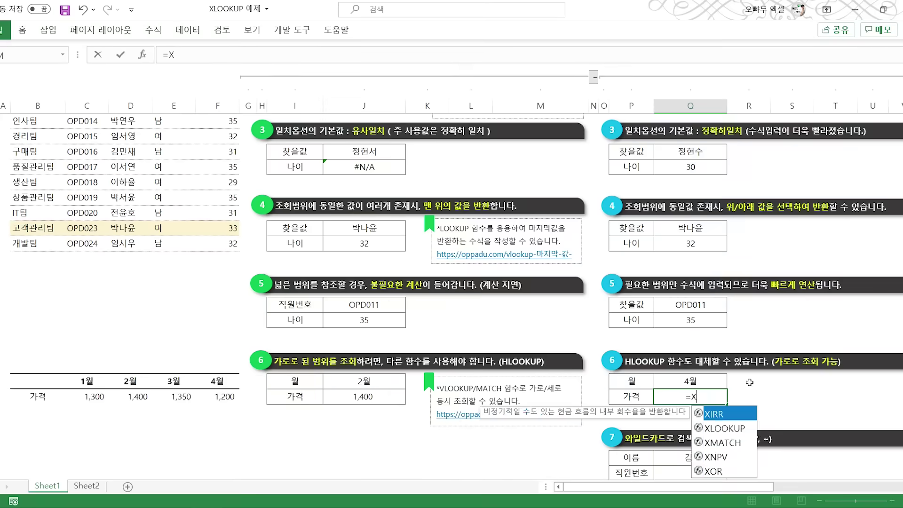
pyautogui.write('P(')
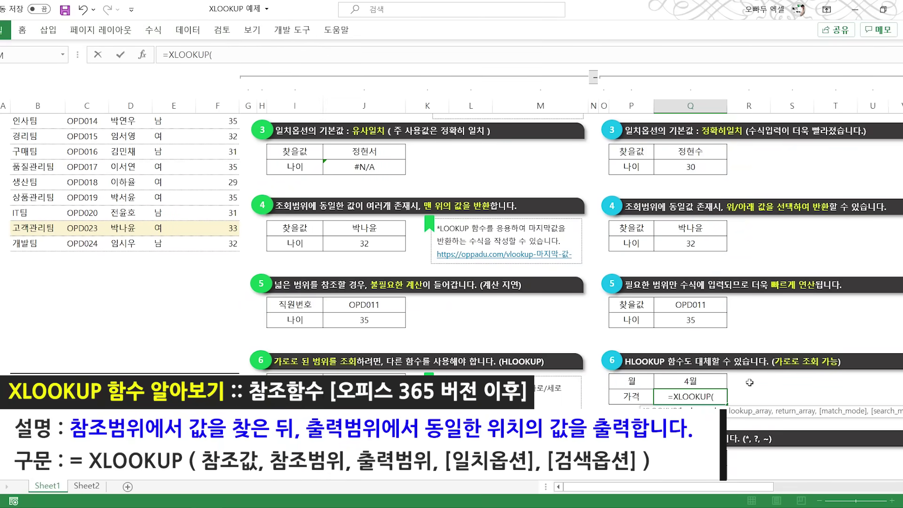
pyautogui.click(677, 384)
pyautogui.write(',')
pyautogui.moveTo(40, 387); pyautogui.dragTo(225, 378)
pyautogui.write(',')
pyautogui.moveTo(42, 398); pyautogui.dragTo(225, 397)
pyautogui.press('Return')
pyautogui.press('Up')
pyautogui.press('Up')
pyautogui.write('3월')
pyautogui.press('Return')
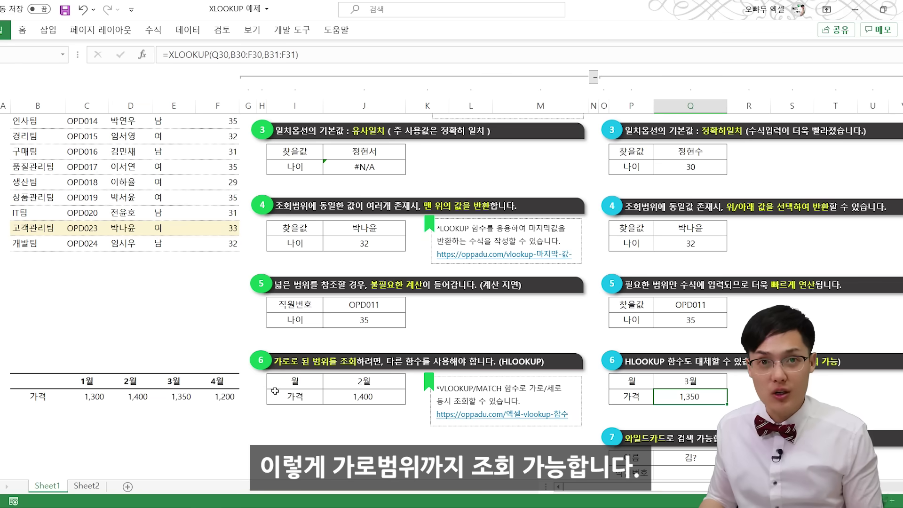
pyautogui.scroll(-1, 525, 404)
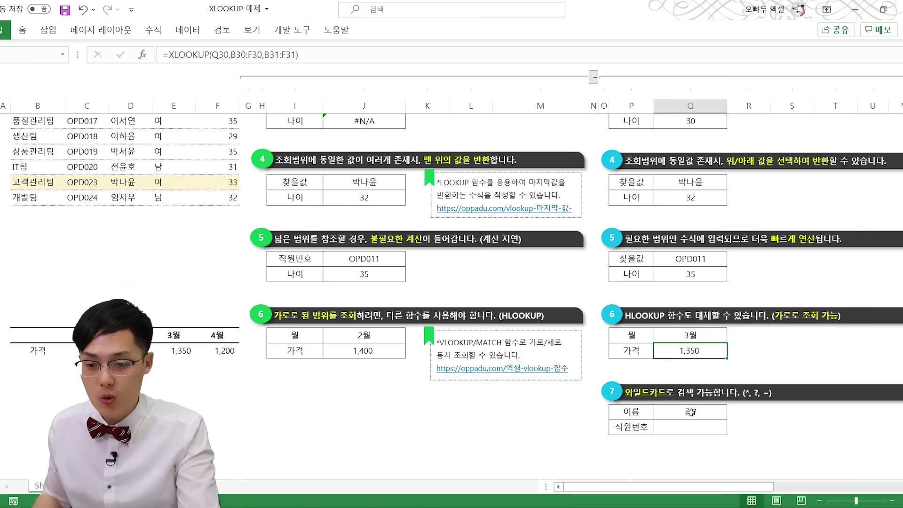
pyautogui.click(692, 413)
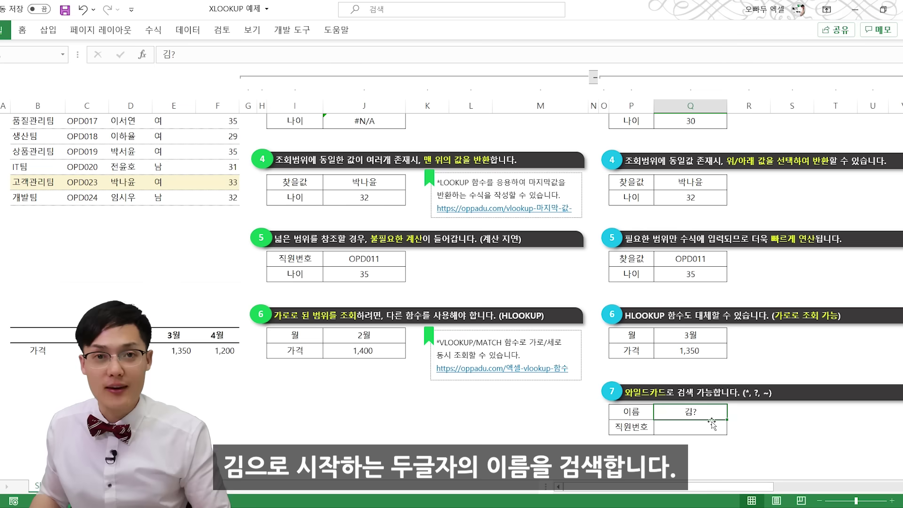
pyautogui.scroll(5, 118, 156)
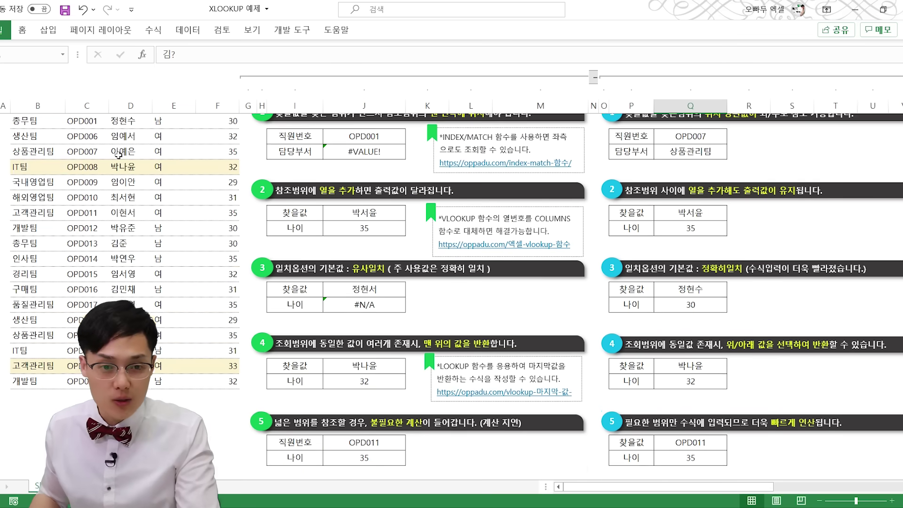
pyautogui.scroll(1, 119, 155)
pyautogui.moveTo(125, 160); pyautogui.dragTo(125, 296)
pyautogui.click(128, 285)
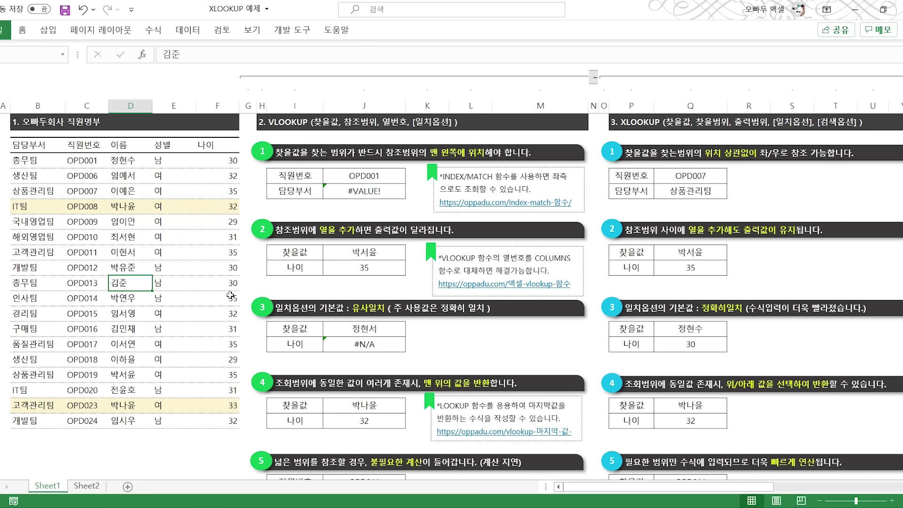
pyautogui.click(233, 283)
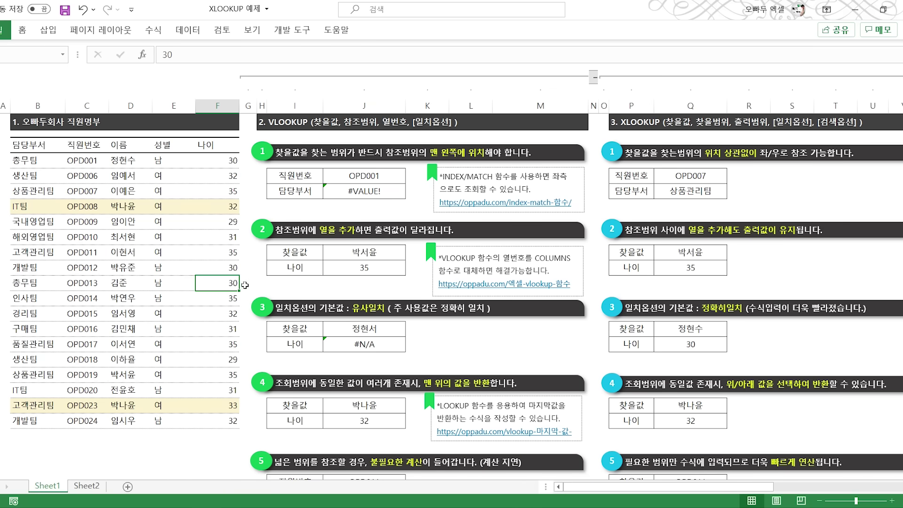
pyautogui.scroll(-6, 245, 286)
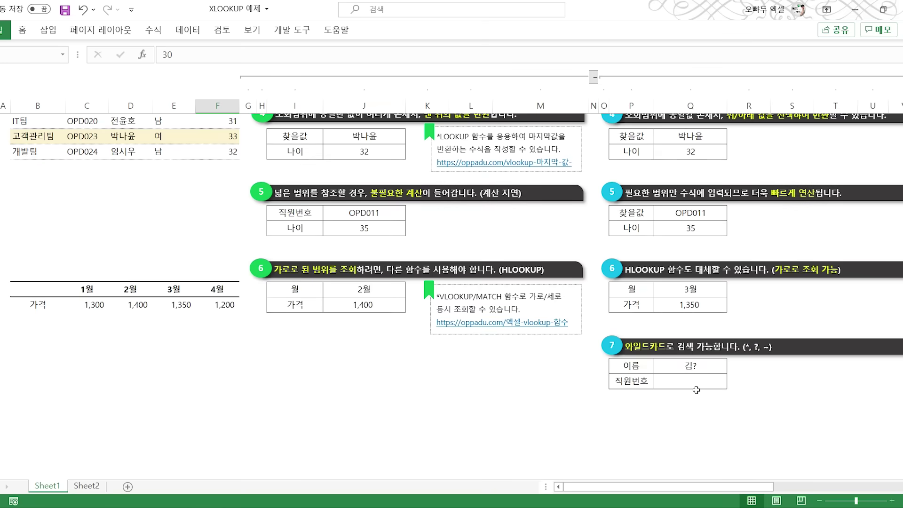
pyautogui.scroll(5, 59, 219)
pyautogui.click(82, 243)
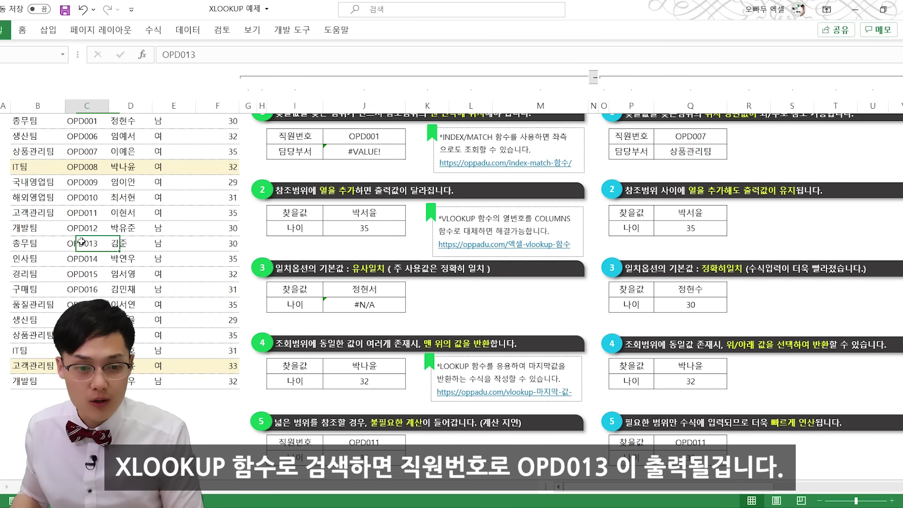
pyautogui.scroll(-4, 125, 238)
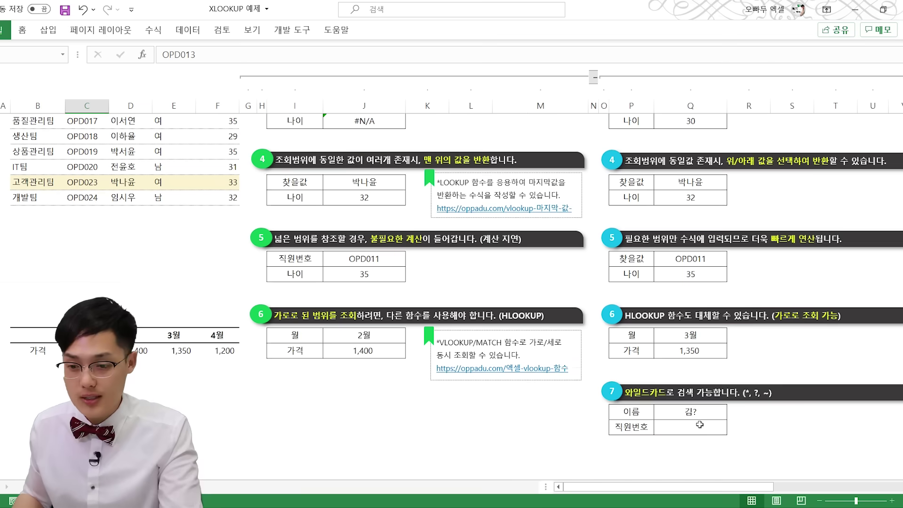
# In Q36, enter an XLOOKUP of Q35 over names D:D returning column C with wildcard matching
pyautogui.click(691, 426)
pyautogui.write('=XLOOK')
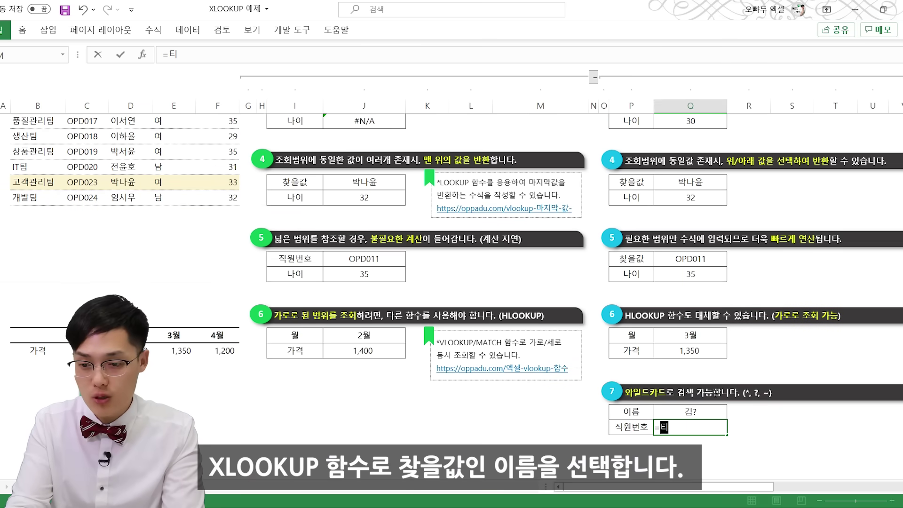
pyautogui.press('Tab')
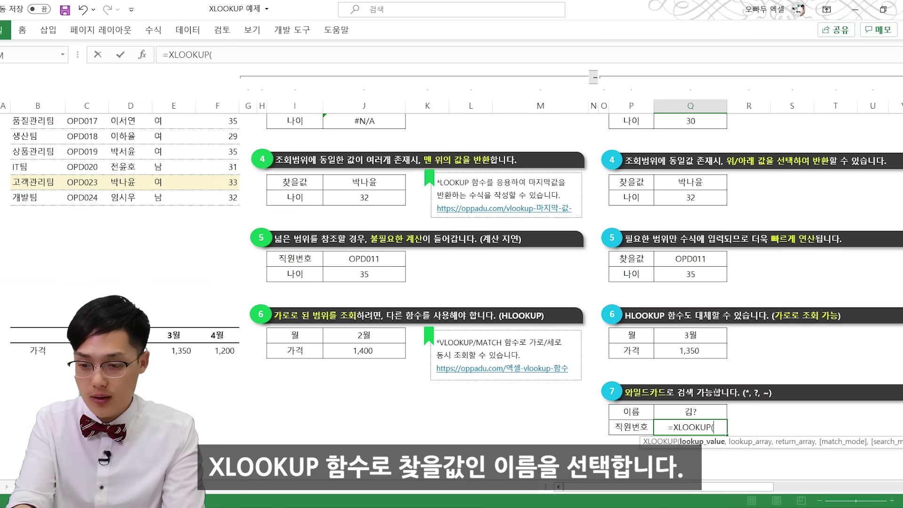
pyautogui.click(691, 412)
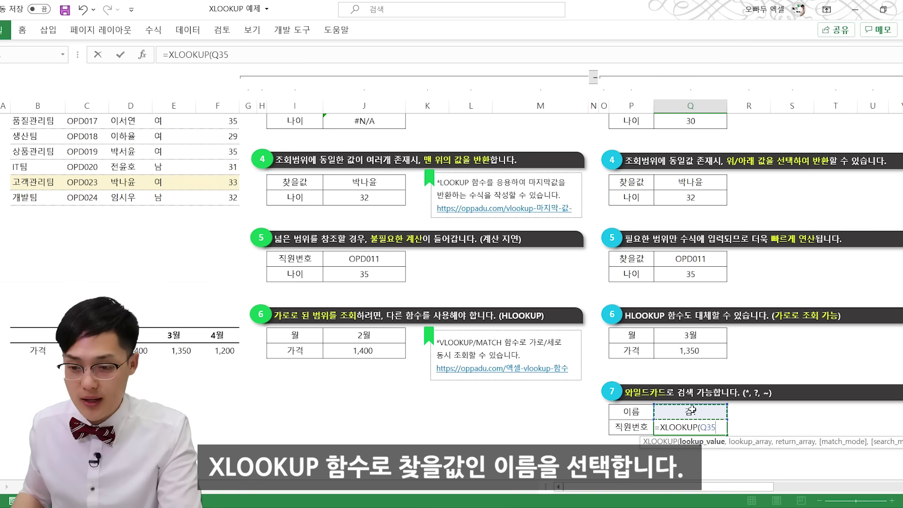
pyautogui.write(',')
pyautogui.scroll(4, 168, 267)
pyautogui.scroll(1, 167, 267)
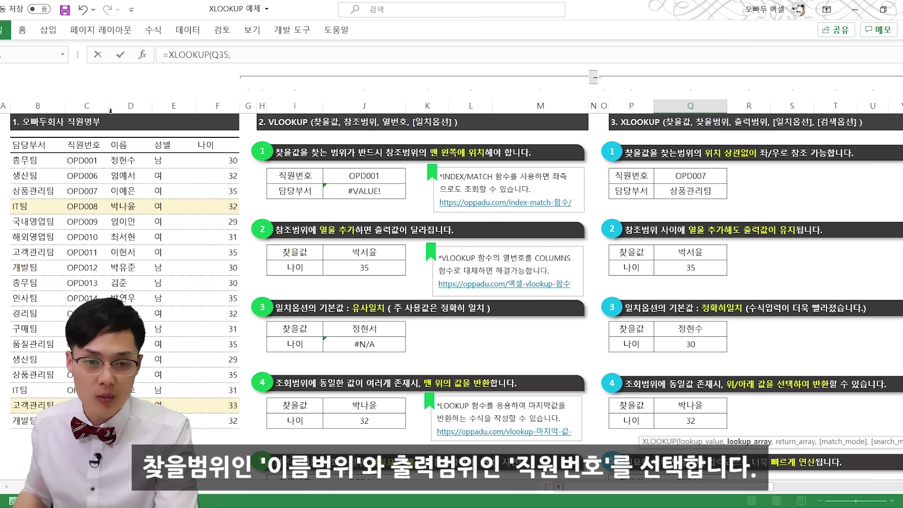
pyautogui.click(131, 106)
pyautogui.write(',')
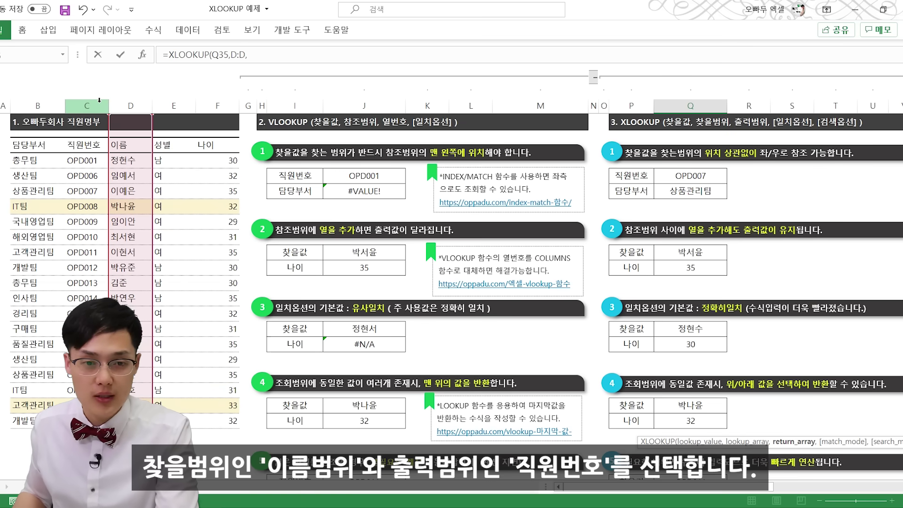
pyautogui.click(98, 103)
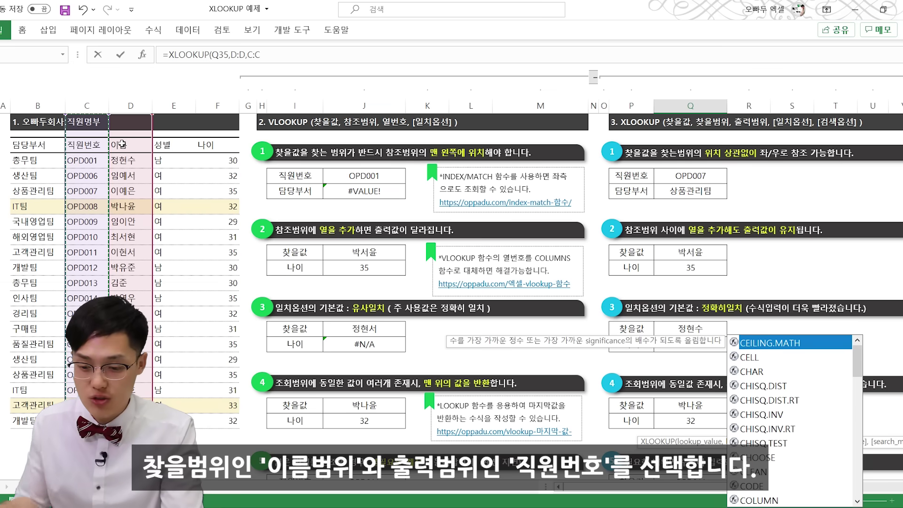
pyautogui.write(',')
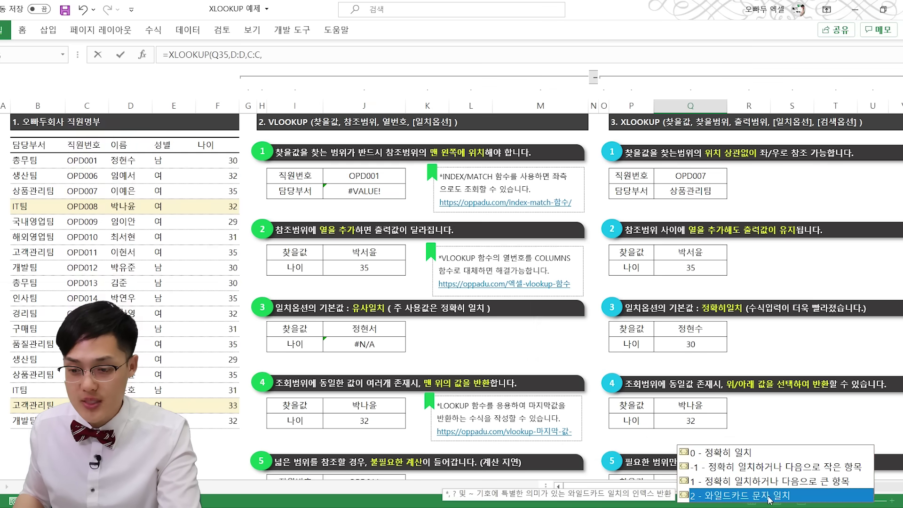
pyautogui.doubleClick(770, 495)
pyautogui.press('Return')
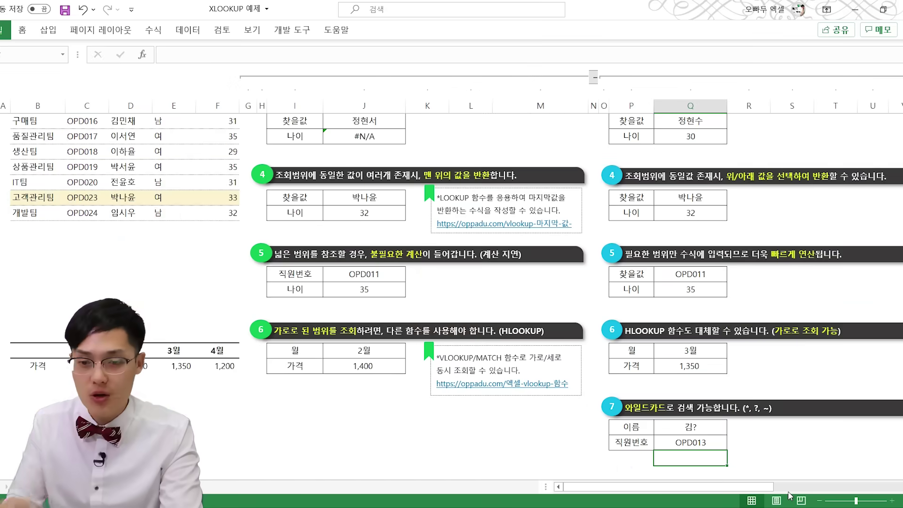
pyautogui.click(681, 431)
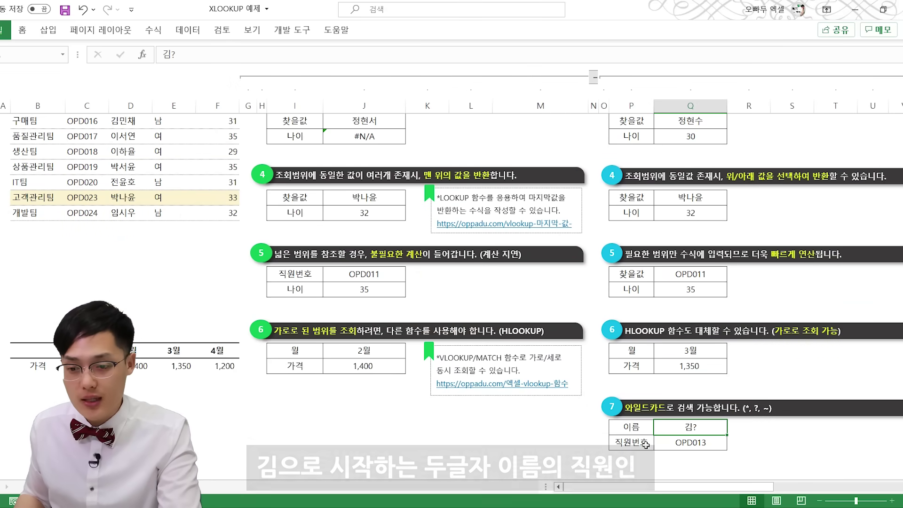
# Check the wildcard lookup formula and find employee OPD013 in the staff list
pyautogui.click(695, 446)
pyautogui.scroll(2, 203, 203)
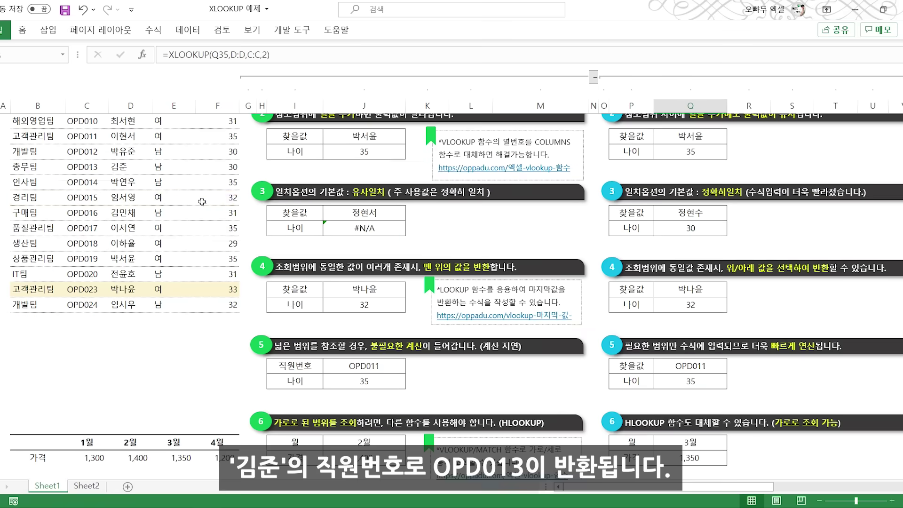
pyautogui.click(94, 166)
pyautogui.scroll(-2, 98, 174)
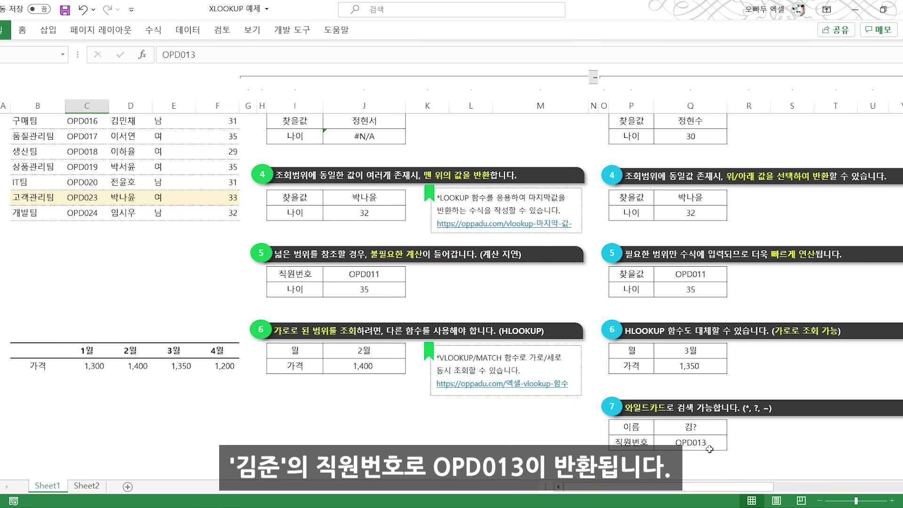
pyautogui.click(716, 428)
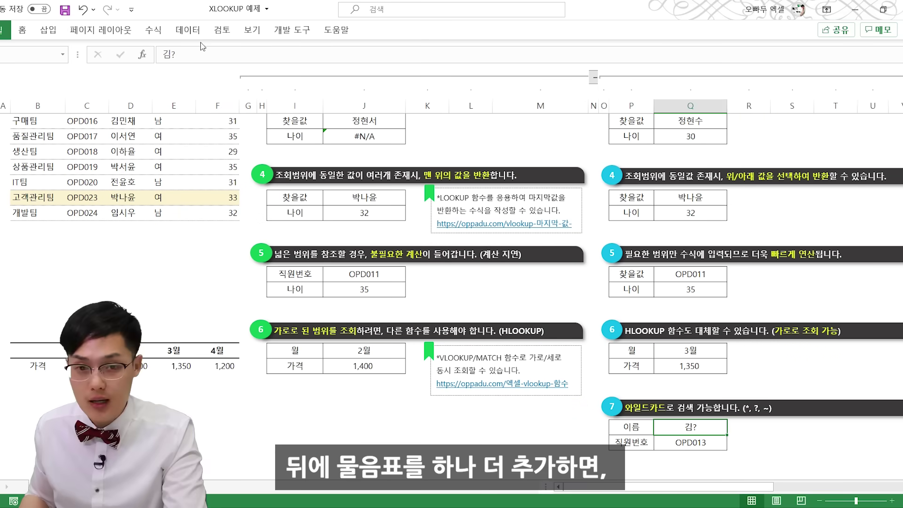
pyautogui.click(202, 56)
pyautogui.write('?')
pyautogui.press('Return')
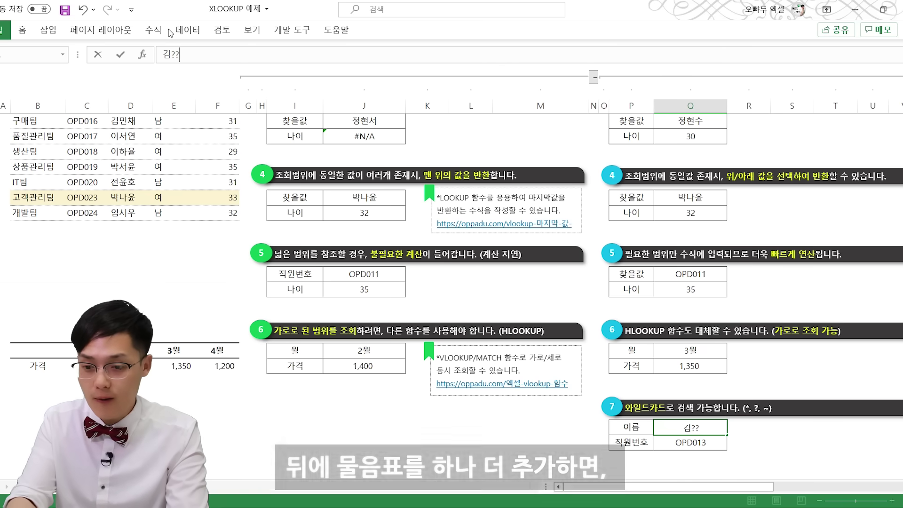
pyautogui.click(680, 428)
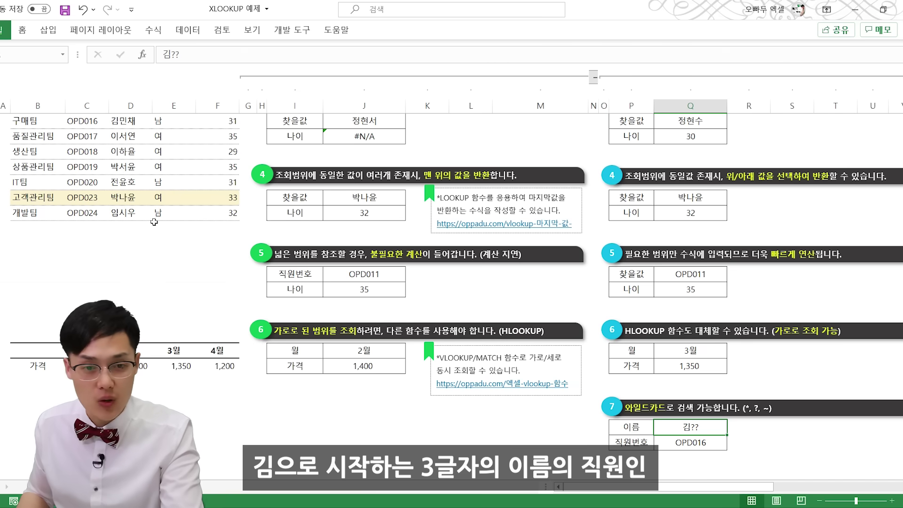
pyautogui.click(126, 123)
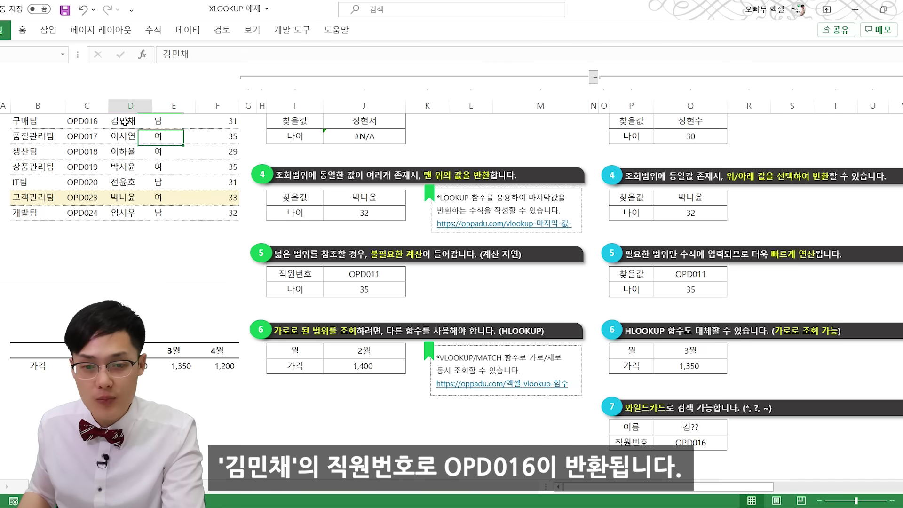
pyautogui.click(76, 121)
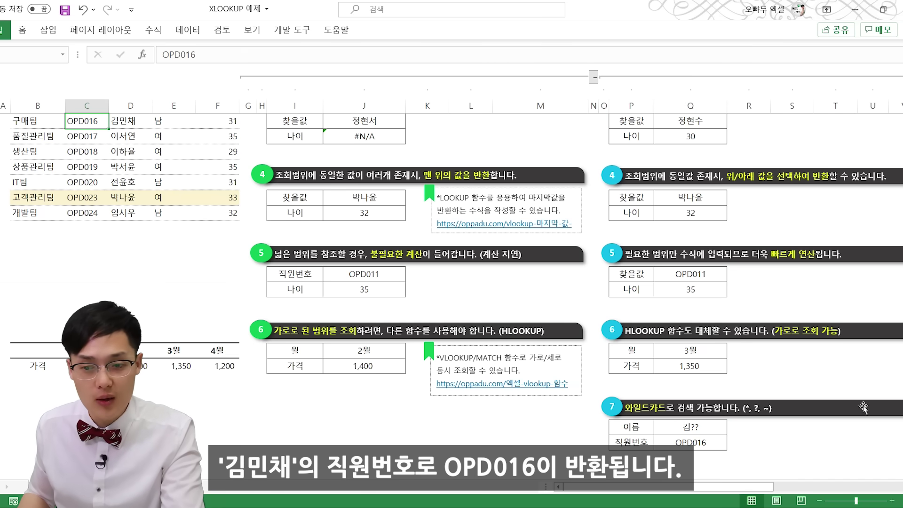
pyautogui.click(705, 440)
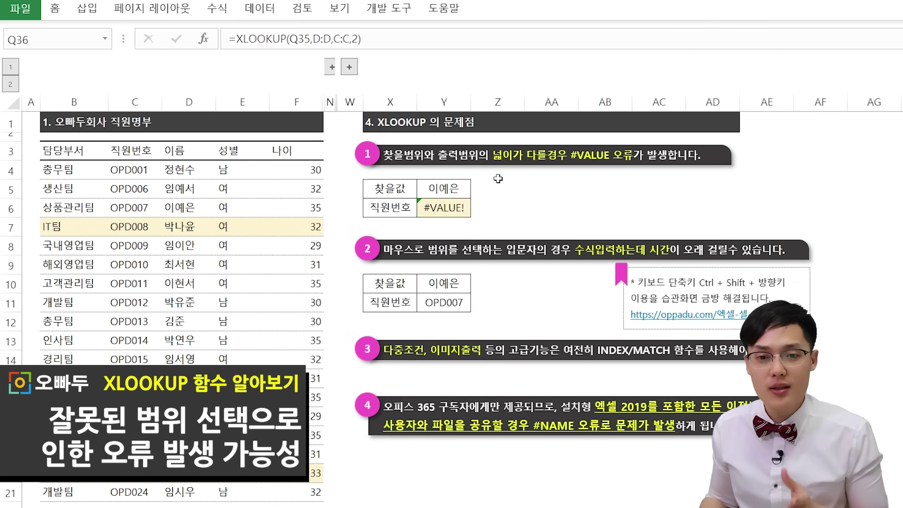
# Highlight the mismatched-width phrase in the first limitation callout
pyautogui.click(425, 155)
pyautogui.moveTo(492, 155); pyautogui.dragTo(587, 163)
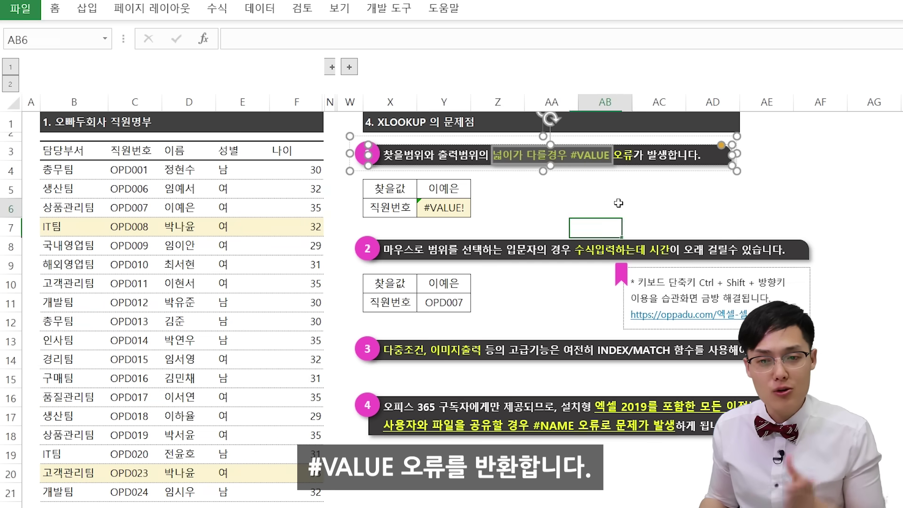
pyautogui.click(618, 203)
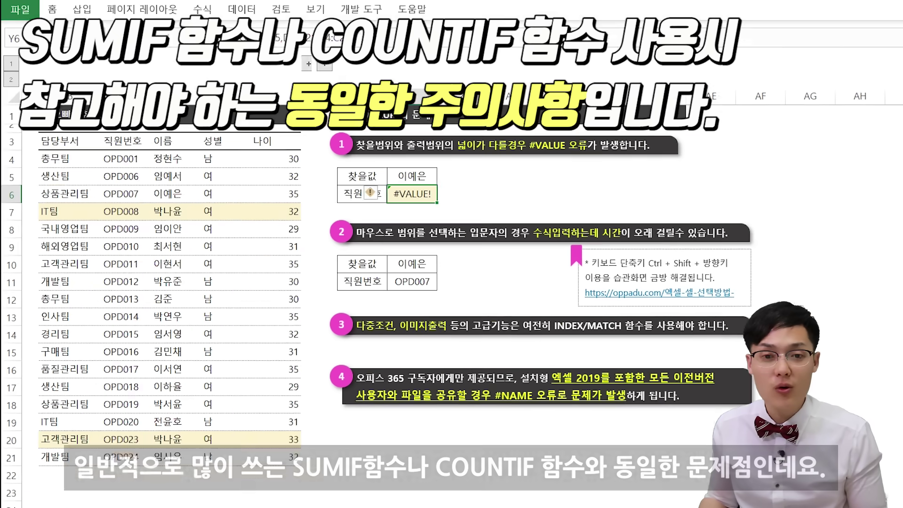
# Show =XLOOKUP(Y5,D4:D21,C4:C20), whose unequal ranges return #VALUE!
pyautogui.click(311, 38)
pyautogui.moveTo(271, 38); pyautogui.dragTo(339, 38)
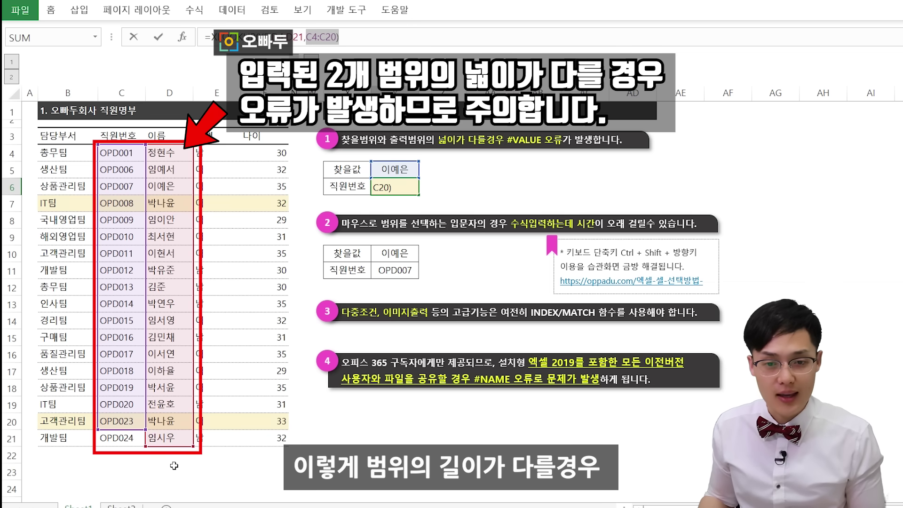
pyautogui.press('Return')
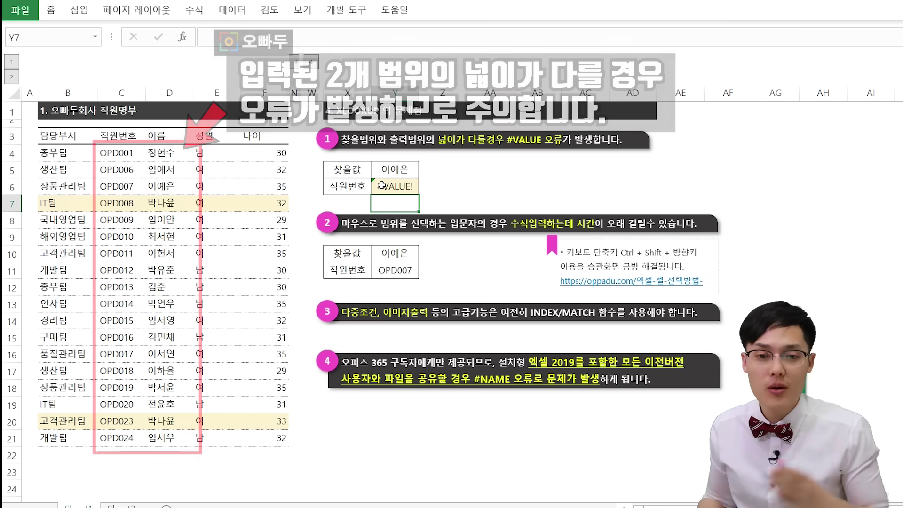
pyautogui.click(377, 186)
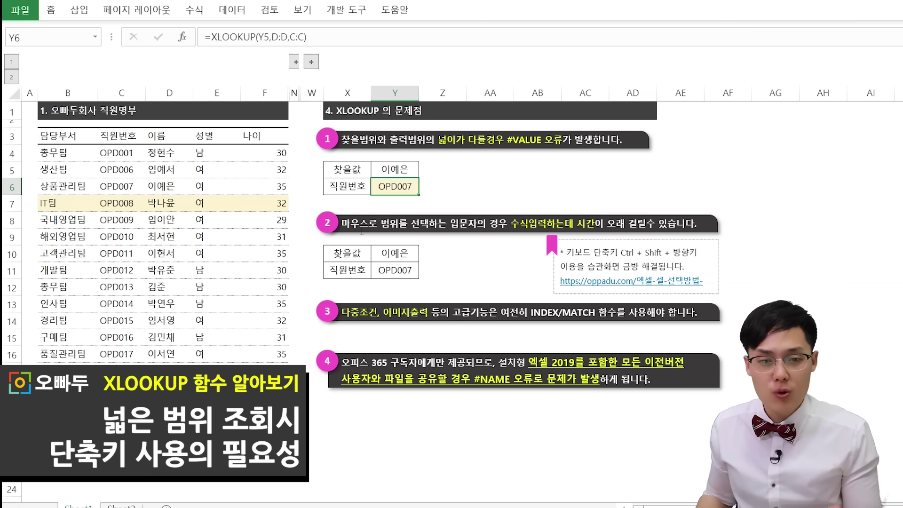
pyautogui.click(362, 230)
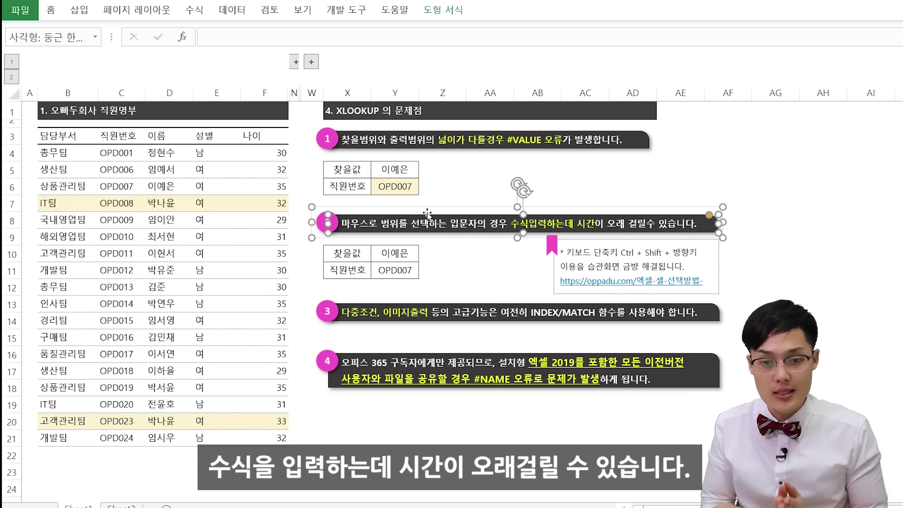
pyautogui.click(393, 266)
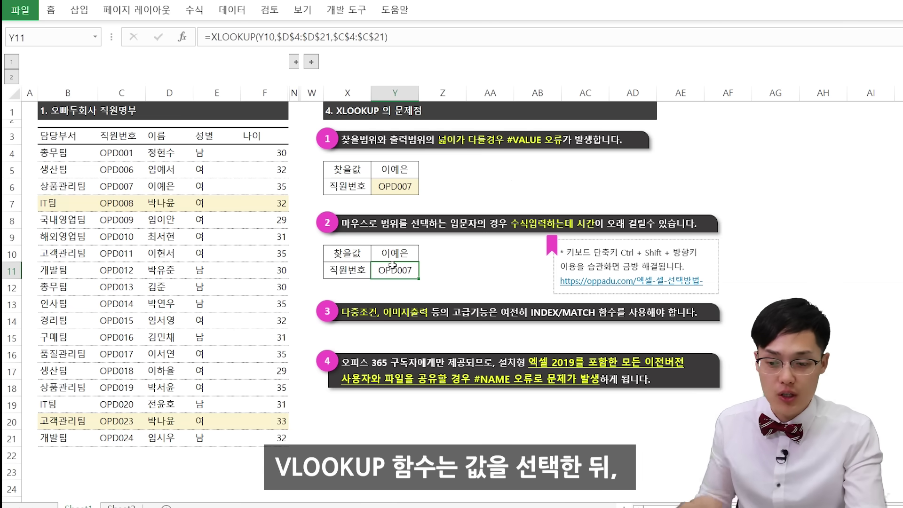
pyautogui.write('=VLOOKUP(')
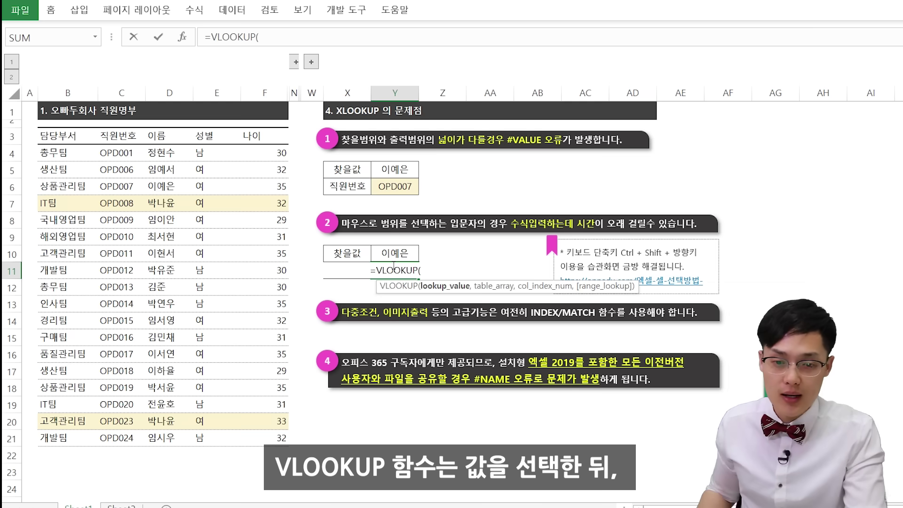
pyautogui.click(399, 248)
pyautogui.write(',')
pyautogui.moveTo(128, 135); pyautogui.dragTo(287, 443)
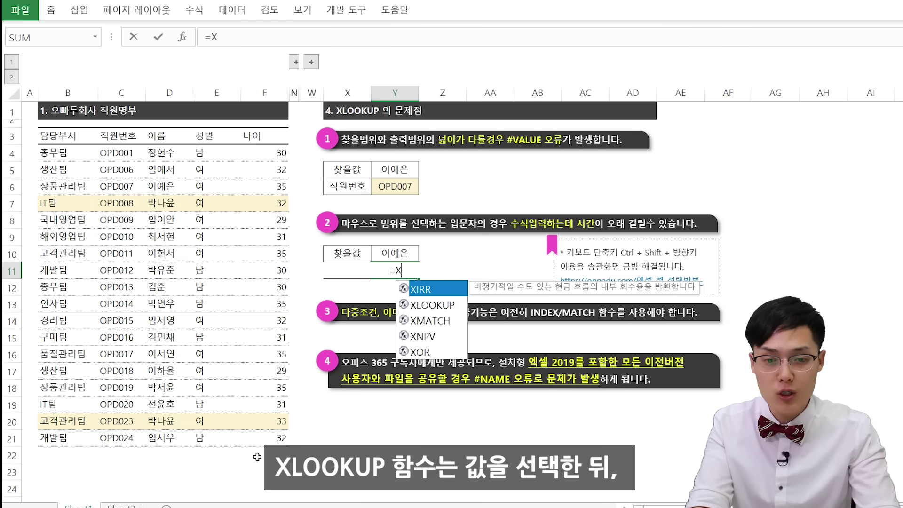
pyautogui.write('LOOKUP(')
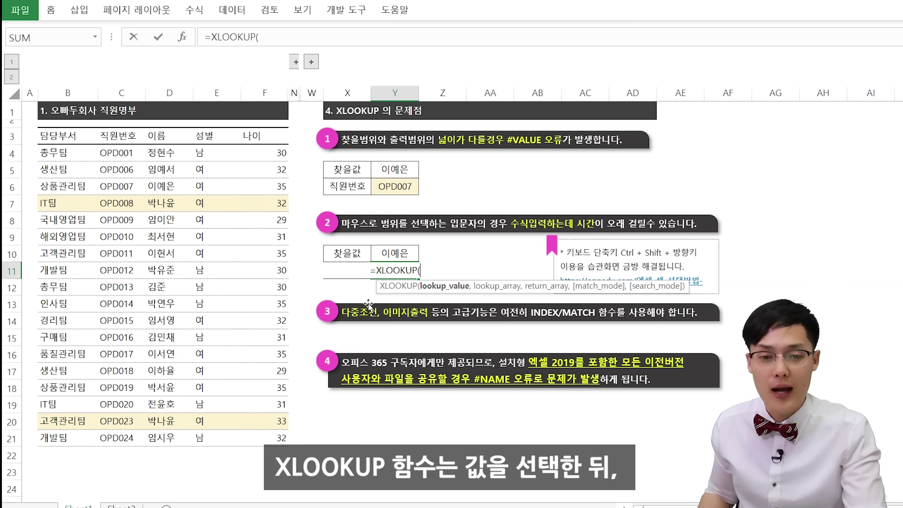
pyautogui.click(411, 254)
pyautogui.write(',')
pyautogui.moveTo(146, 147); pyautogui.dragTo(160, 438)
pyautogui.write(',')
pyautogui.moveTo(216, 151); pyautogui.dragTo(214, 443)
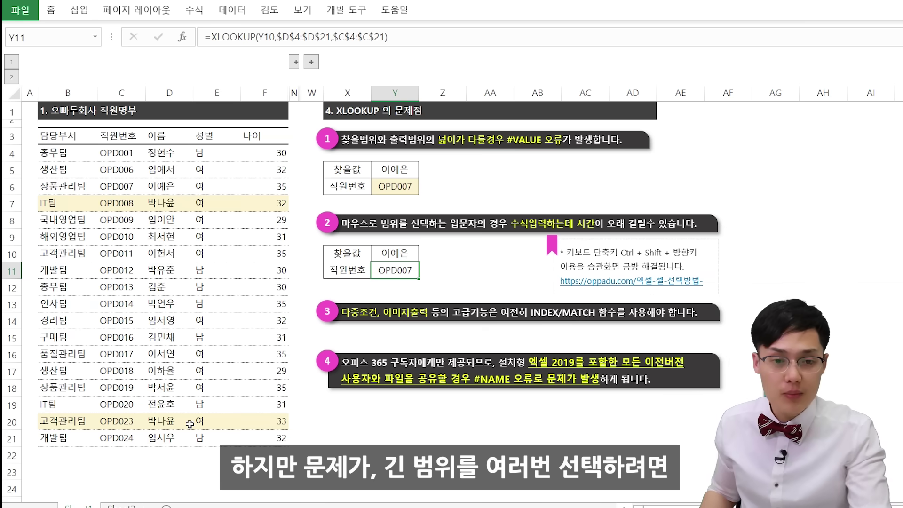
pyautogui.moveTo(162, 153); pyautogui.dragTo(193, 473)
pyautogui.scroll(5, 235, 196)
pyautogui.moveTo(219, 152); pyautogui.dragTo(219, 372)
pyautogui.click(221, 342)
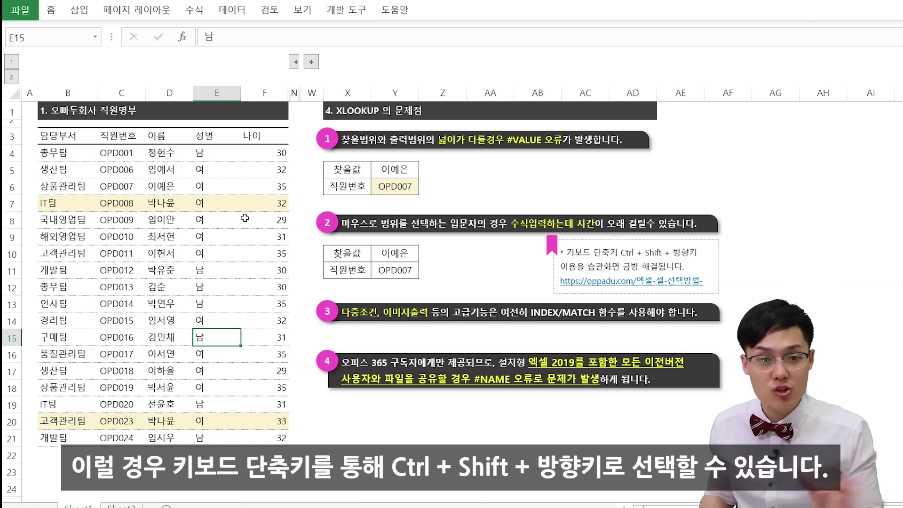
pyautogui.click(216, 154)
pyautogui.hotkey('ctrl', 'shift', 'Down')
pyautogui.press('Left')
pyautogui.hotkey('ctrl', 'shift', 'Down')
pyautogui.press('Left')
pyautogui.hotkey('ctrl', 'shift', 'Down')
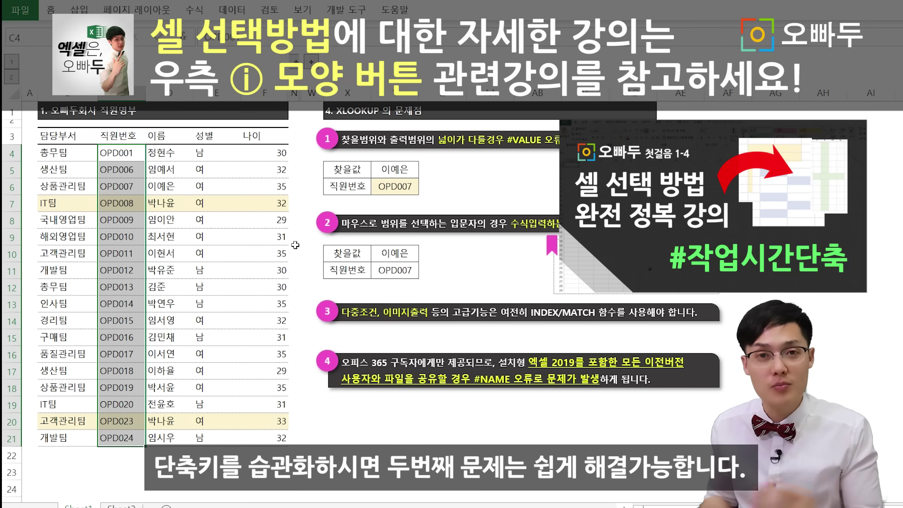
pyautogui.click(518, 304)
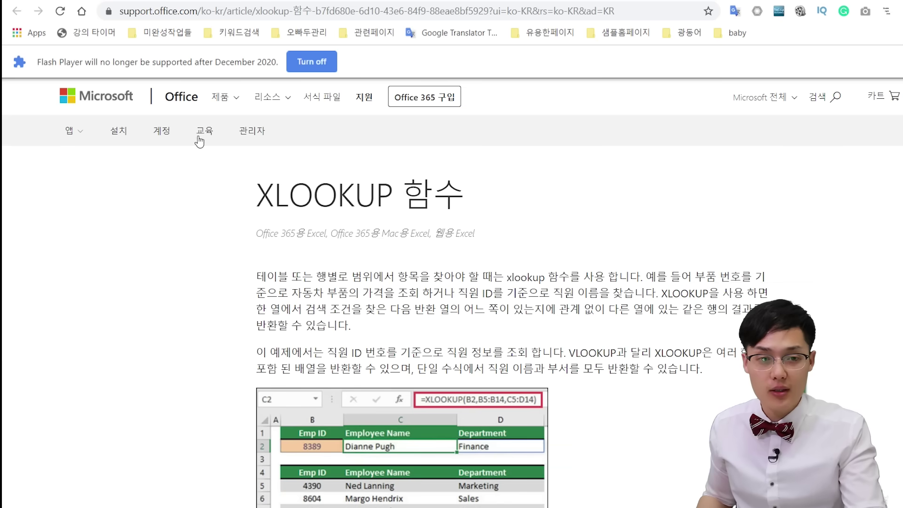
# Highlight the XLOOKUP article title and its list of supported Office 365 Excel versions
pyautogui.moveTo(257, 193); pyautogui.dragTo(480, 186)
pyautogui.moveTo(259, 235); pyautogui.dragTo(480, 233)
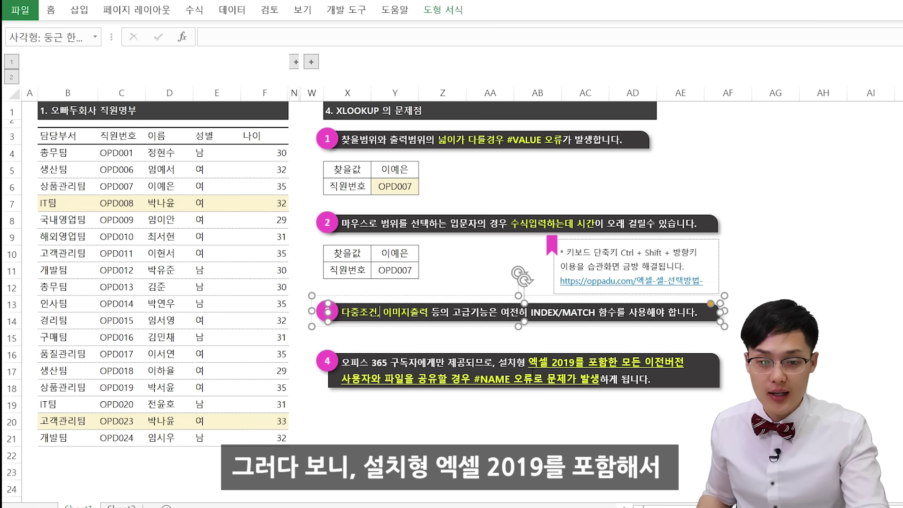
# Highlight the 'Excel 2019 and earlier' wording in callout 4 and select that callout group
pyautogui.moveTo(499, 363); pyautogui.dragTo(575, 362)
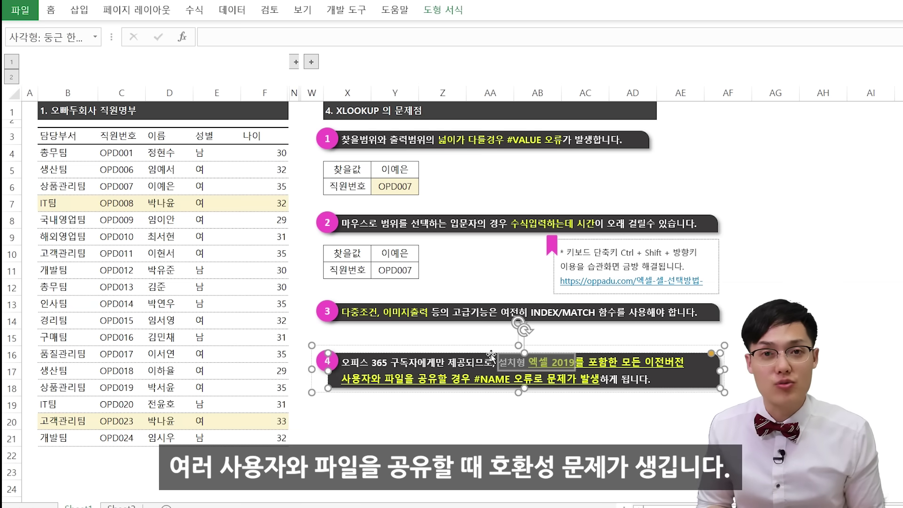
pyautogui.click(399, 347)
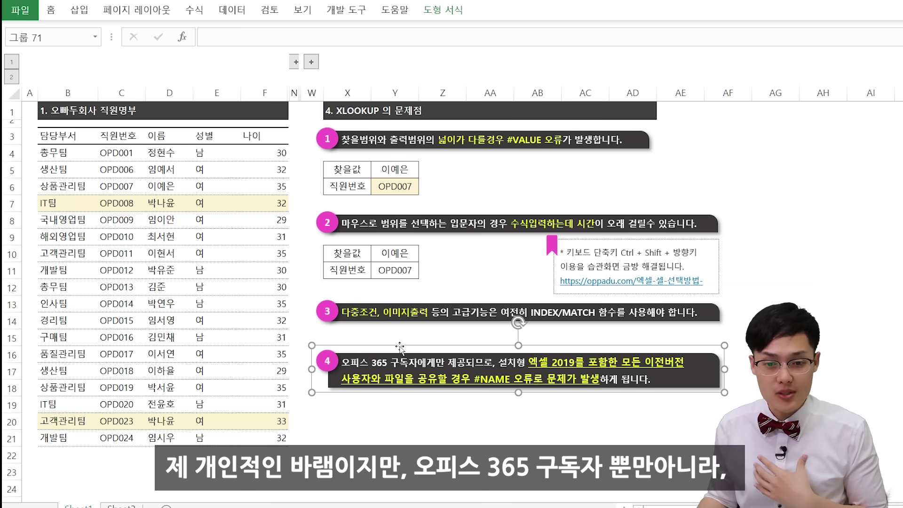